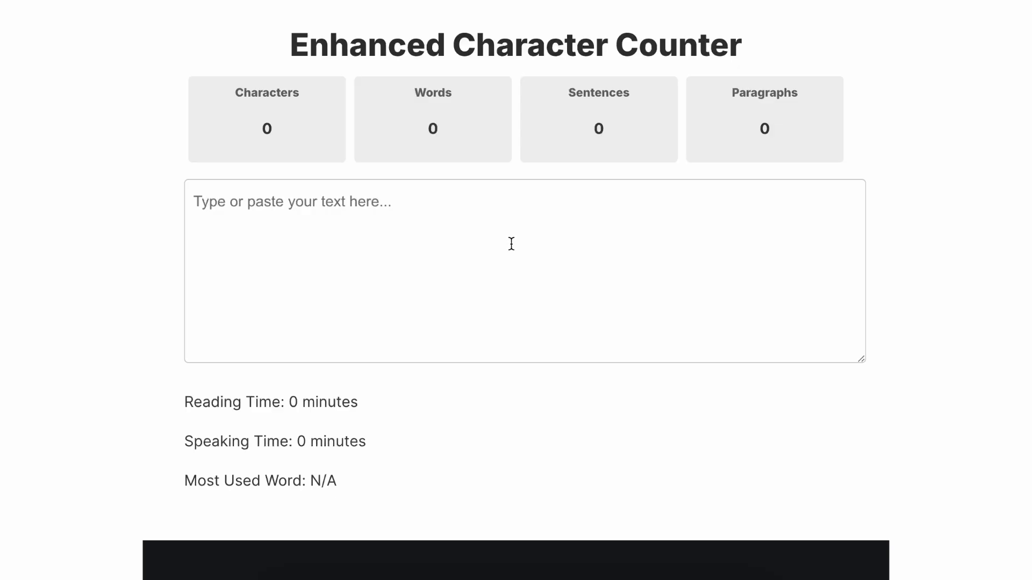
# - Type the test sentence 'this will count your characters. W' into the Enhanced Character Counter box
pyautogui.click(511, 244)
pyautogui.write('th')
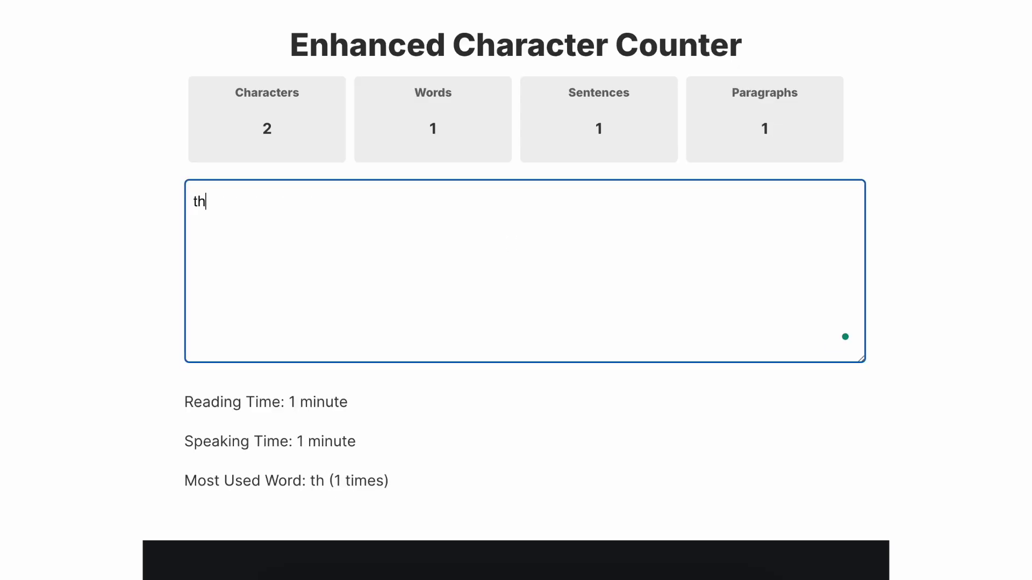
pyautogui.write('is will count your')
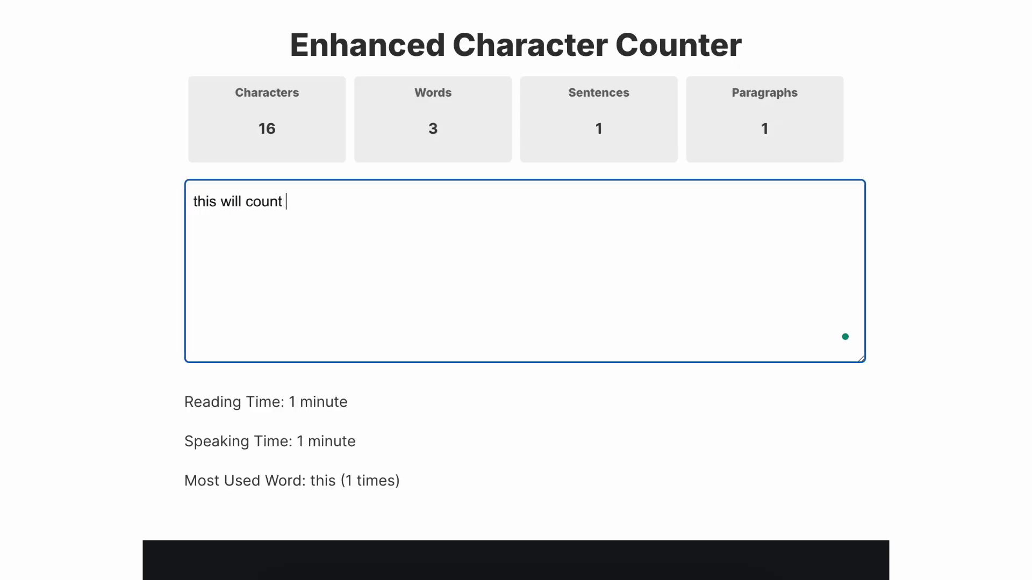
pyautogui.write(' characters. ')
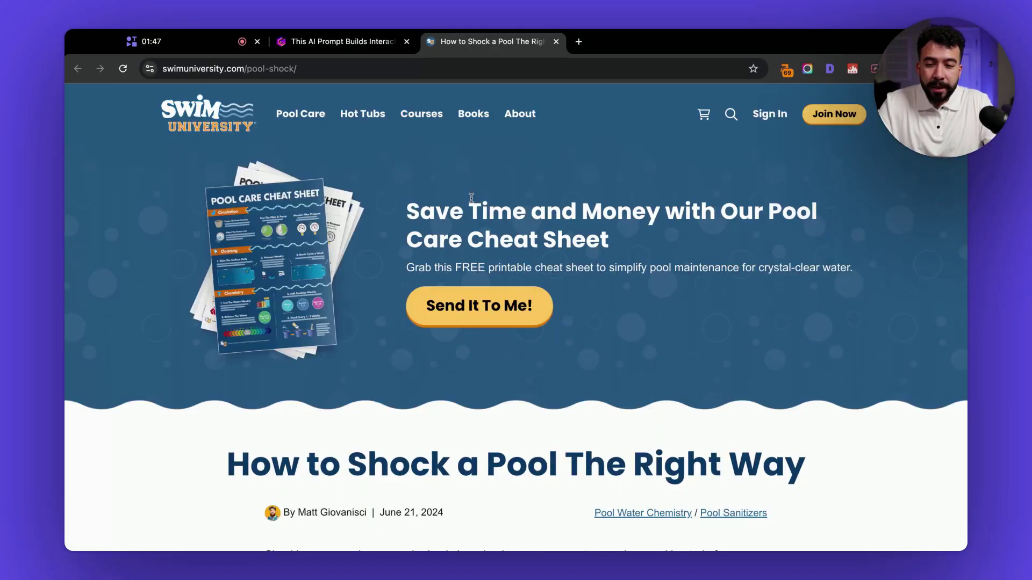
# - Choose the Rectangle pool shape and enter length 12, width 1, and depths 6 and 2
pyautogui.scroll(-1, 601, 204)
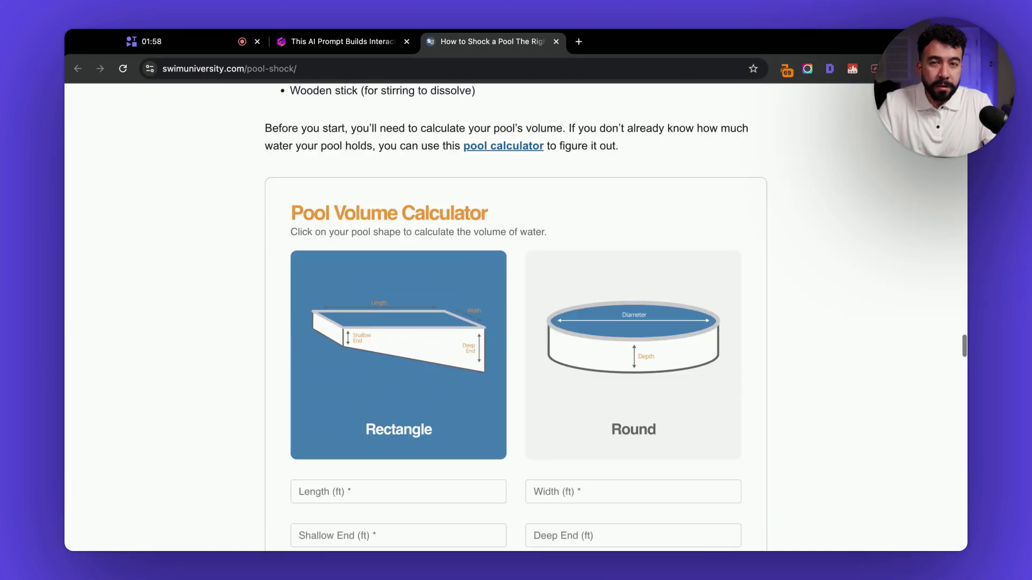
pyautogui.scroll(-3, 684, 156)
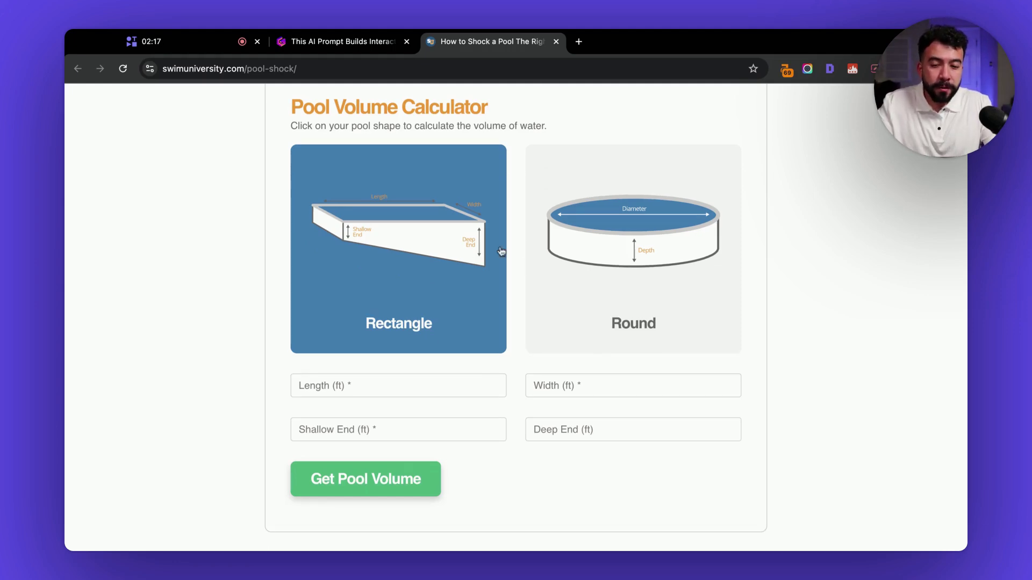
pyautogui.click(679, 265)
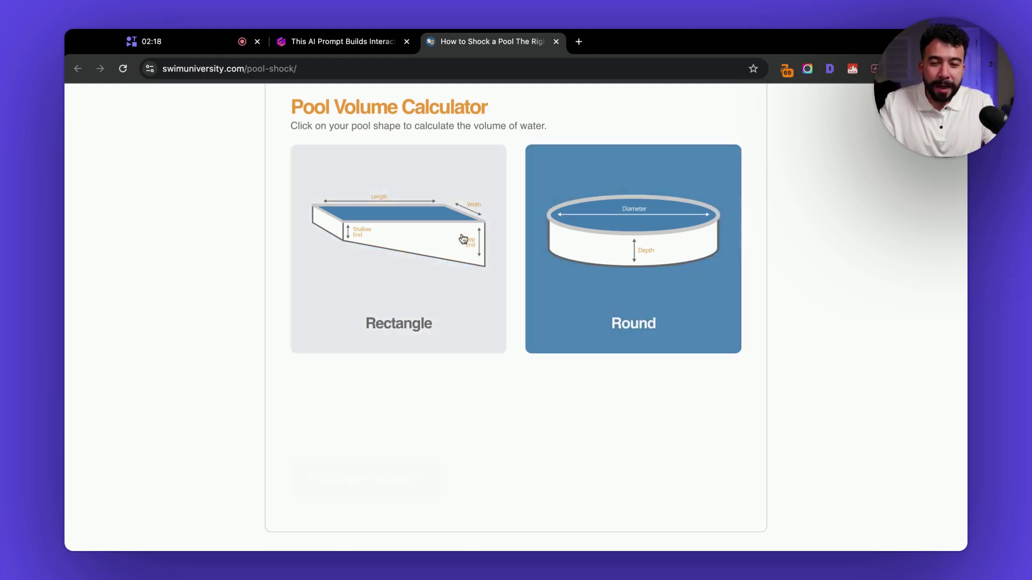
pyautogui.click(420, 322)
pyautogui.click(404, 385)
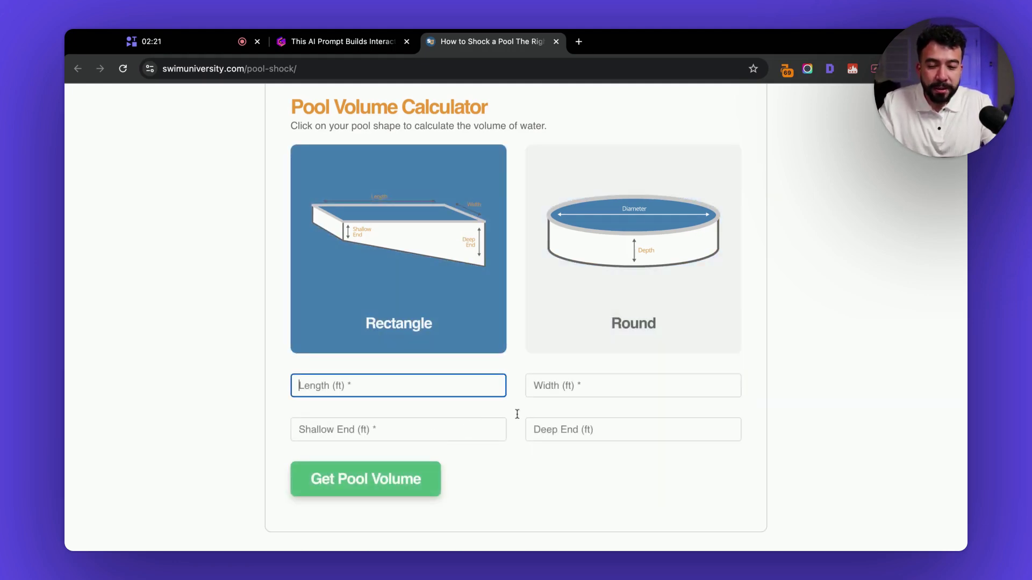
pyautogui.click(611, 391)
pyautogui.click(596, 432)
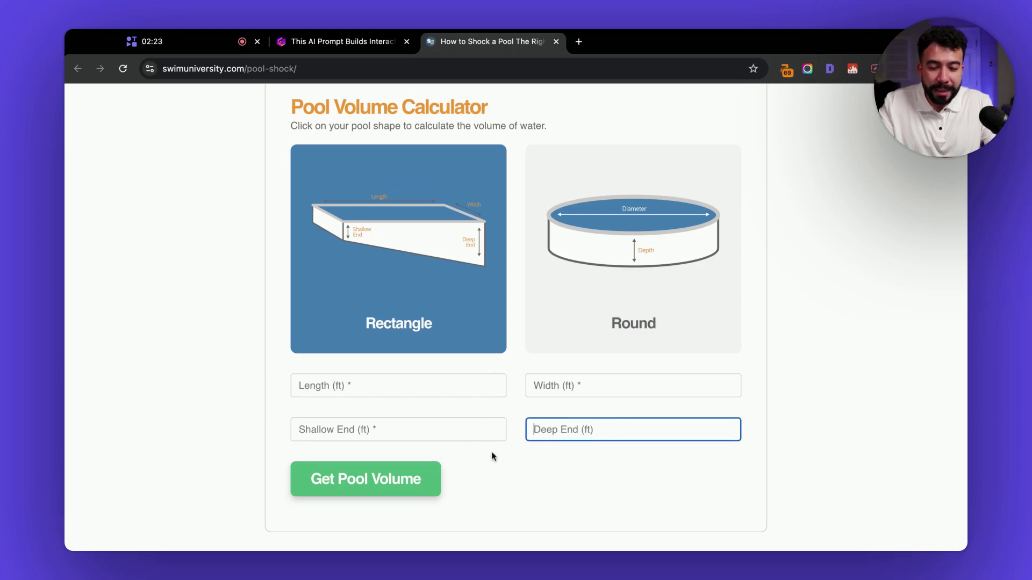
# - Select the 360 Gallons pool volume result
pyautogui.scroll(-3, 516, 277)
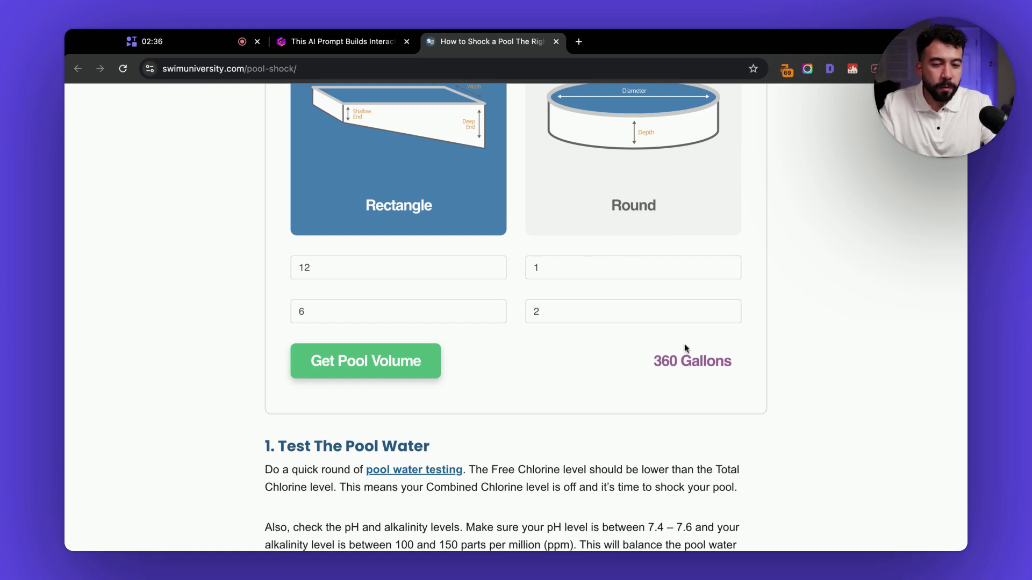
pyautogui.tripleClick(647, 371)
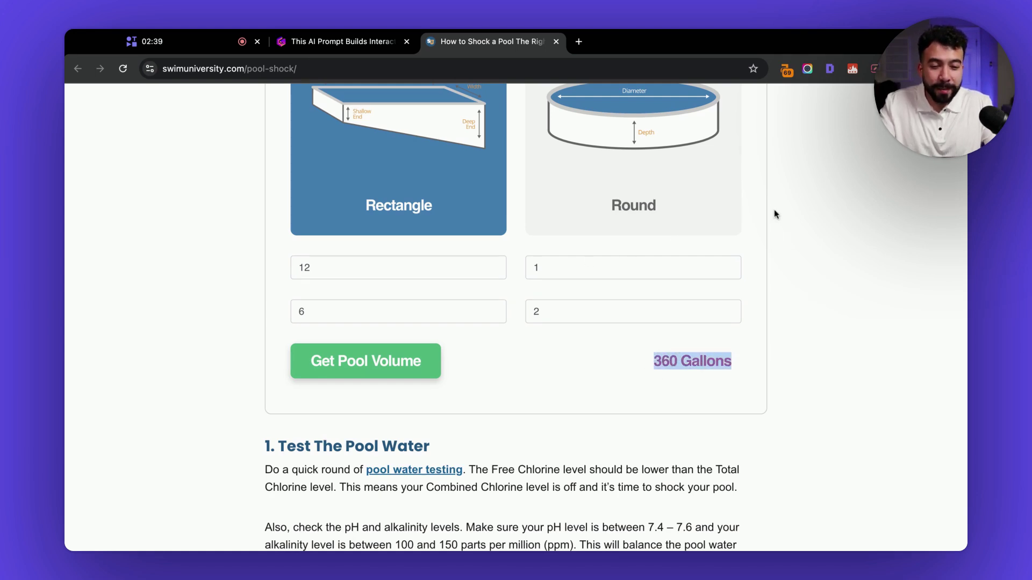
pyautogui.scroll(2, 764, 196)
pyautogui.scroll(1, 764, 194)
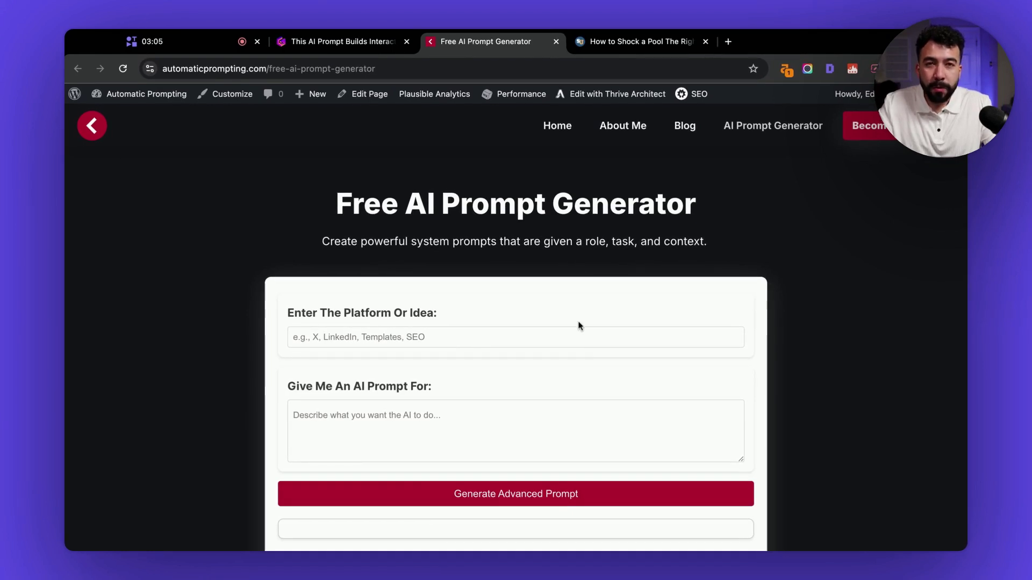
# - Enter a how-to blog post outline idea for informational content and generate the advanced prompt
pyautogui.scroll(-3, 485, 295)
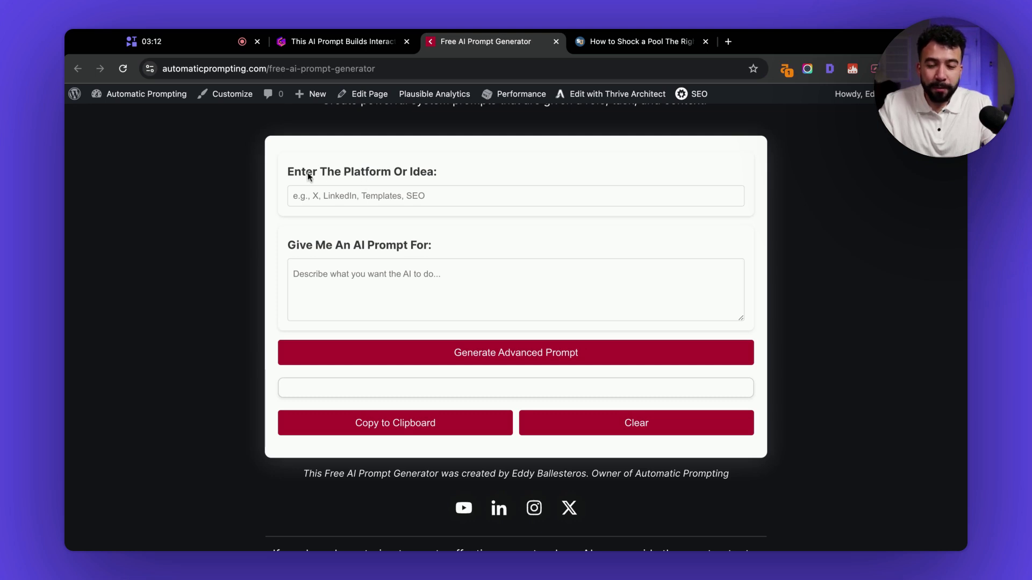
pyautogui.moveTo(289, 173); pyautogui.dragTo(435, 173)
pyautogui.click(444, 175)
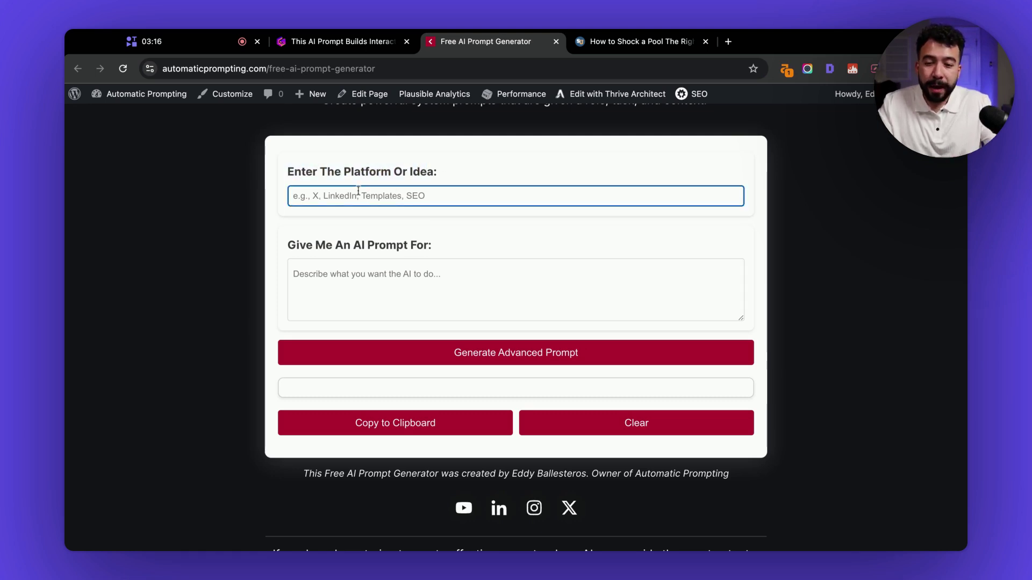
pyautogui.click(299, 236)
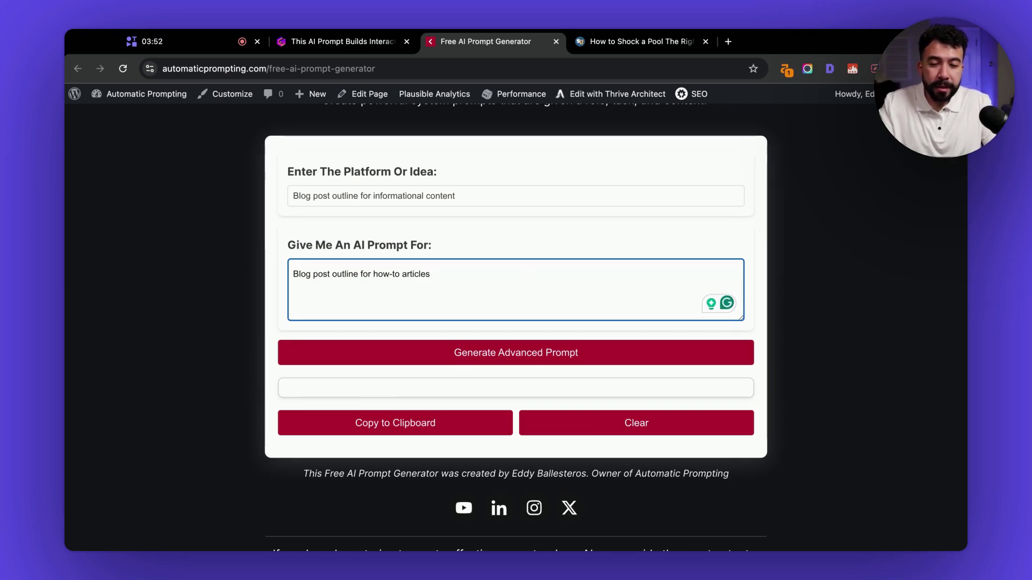
pyautogui.click(521, 353)
pyautogui.scroll(-3, 532, 291)
pyautogui.scroll(-11, 511, 259)
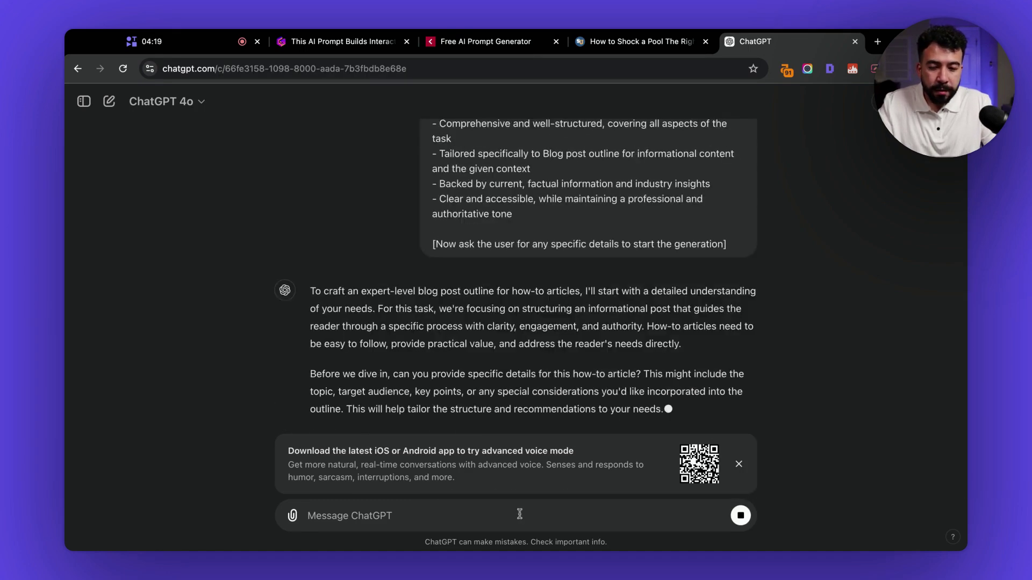
# - Start typing the topic line 'Topic: Ho' in ChatGPT's message box
pyautogui.write('Topic: Ho')
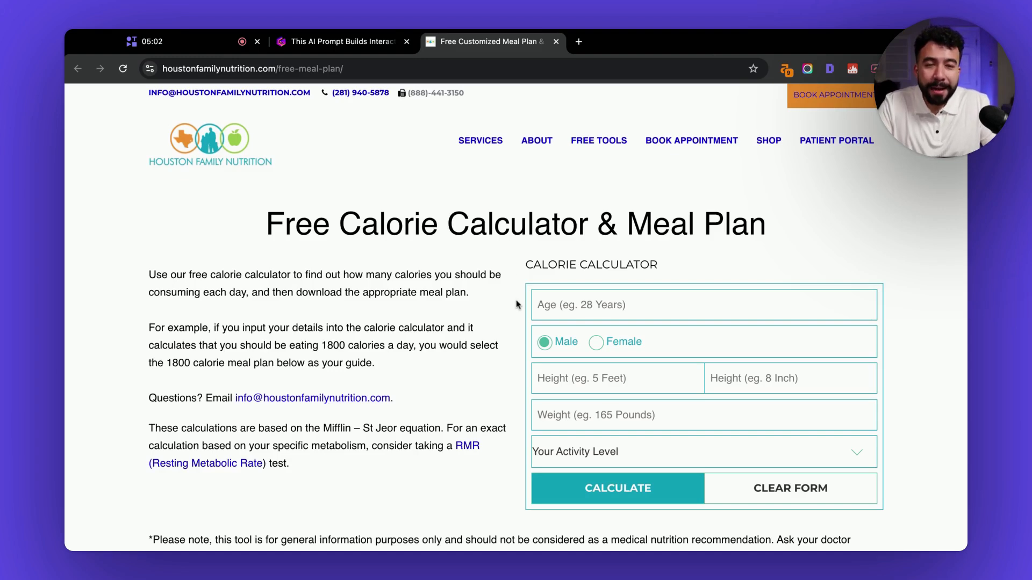
pyautogui.scroll(-2, 516, 304)
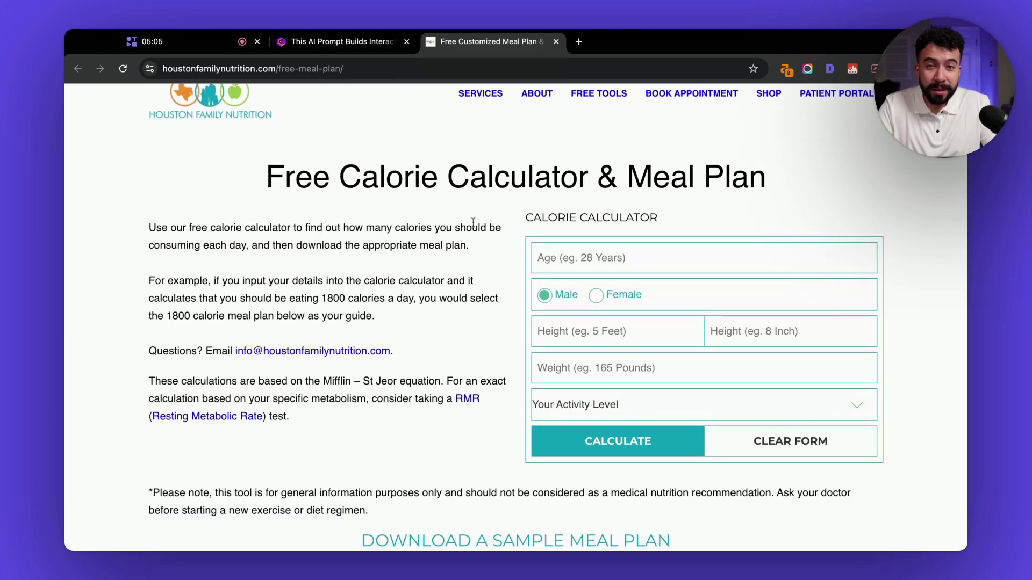
pyautogui.scroll(-4, 518, 257)
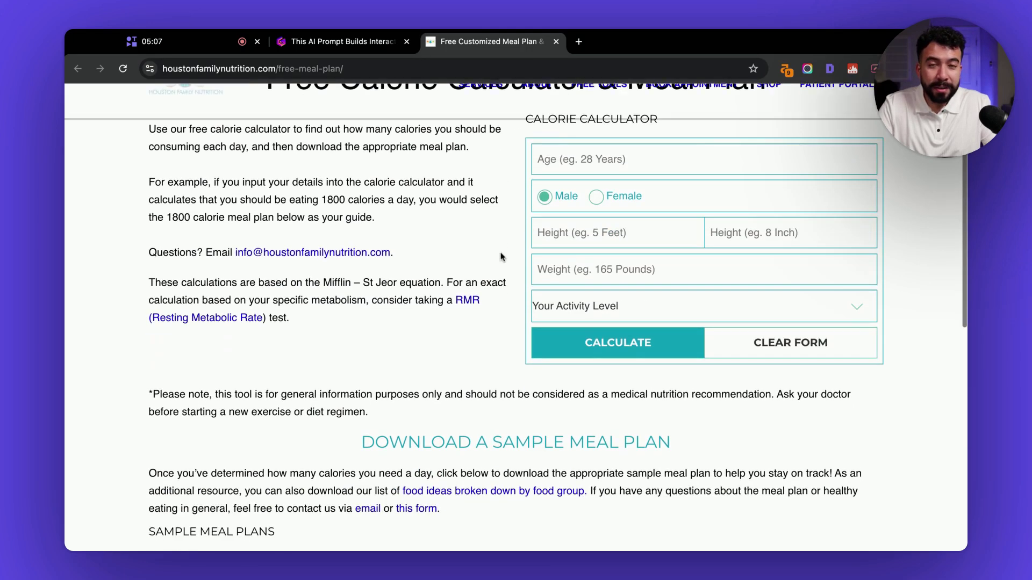
pyautogui.scroll(-8, 519, 272)
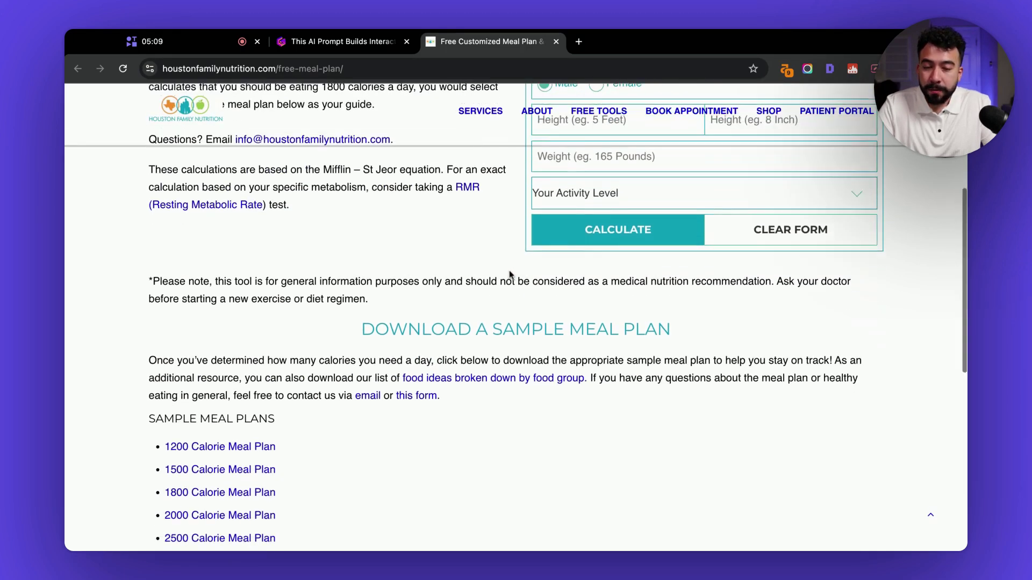
pyautogui.scroll(12, 509, 274)
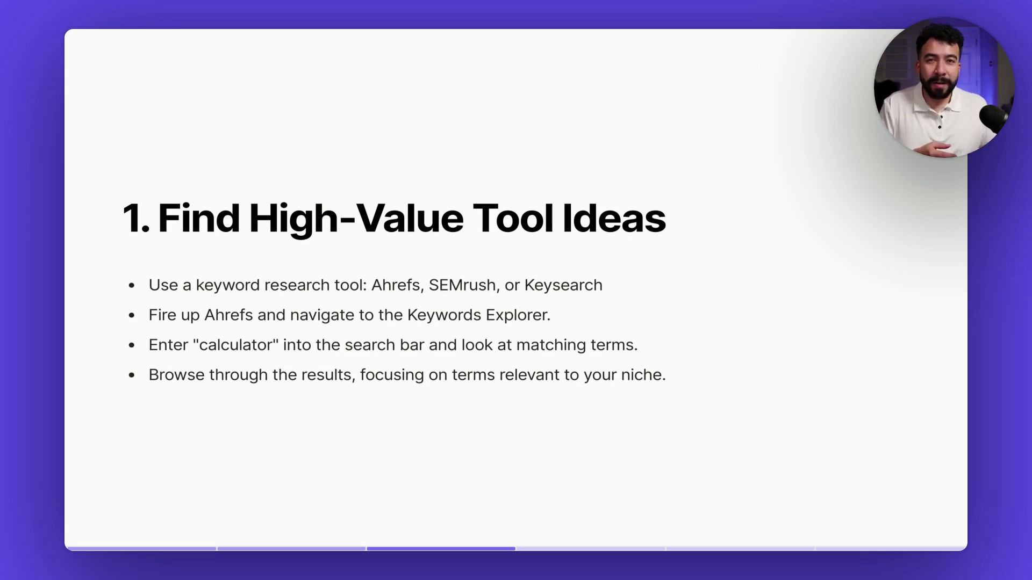
# - Exit the High-Value Tool Ideas slideshow and switch to the Ahrefs tab
pyautogui.press('Escape')
pyautogui.hotkey('ctrl', 'Tab')
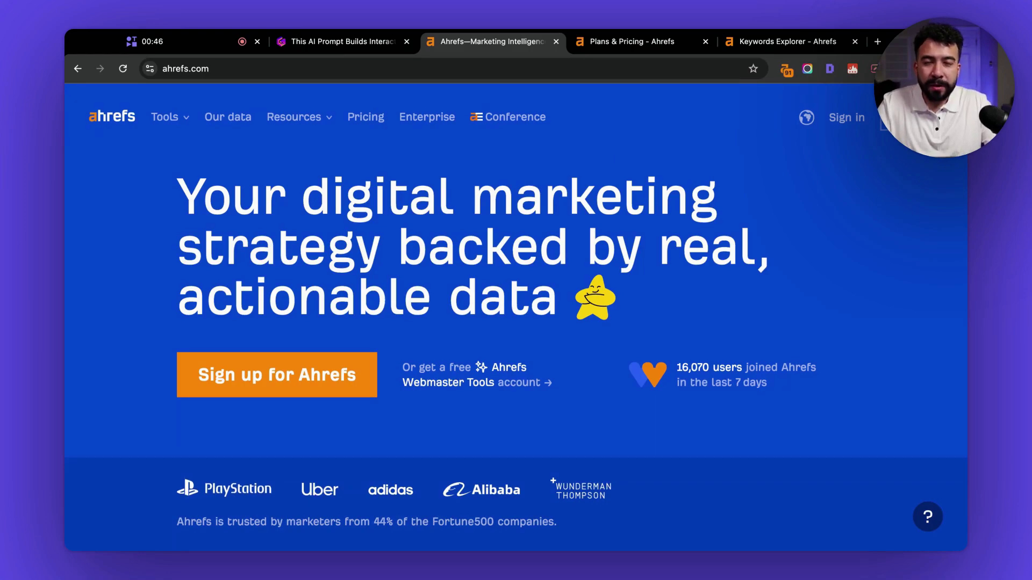
# - Look over Ahrefs plans and pricing, then go to Keywords Explorer for 'calculator'
pyautogui.click(636, 43)
pyautogui.scroll(-3, 525, 255)
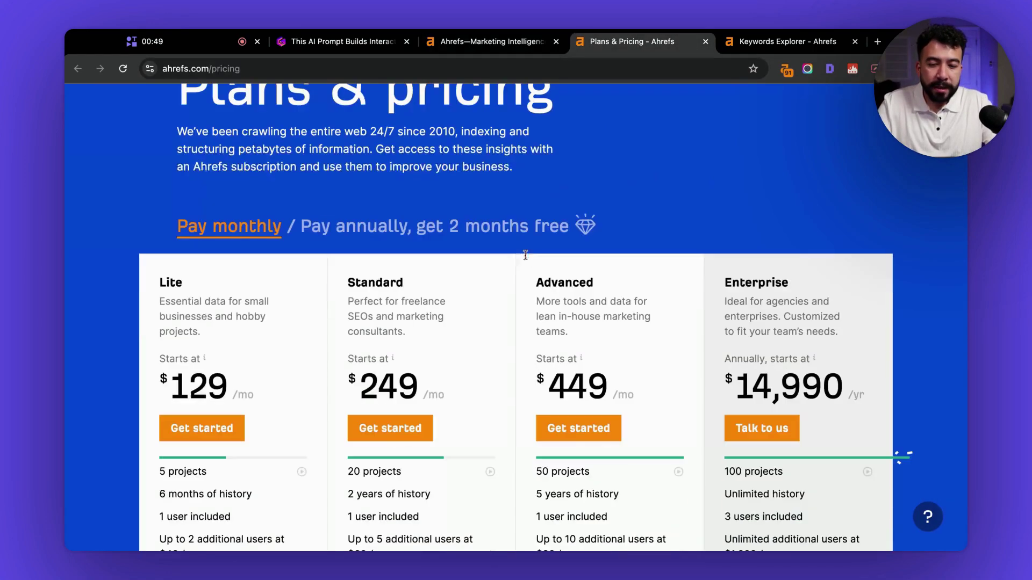
pyautogui.scroll(-15, 541, 217)
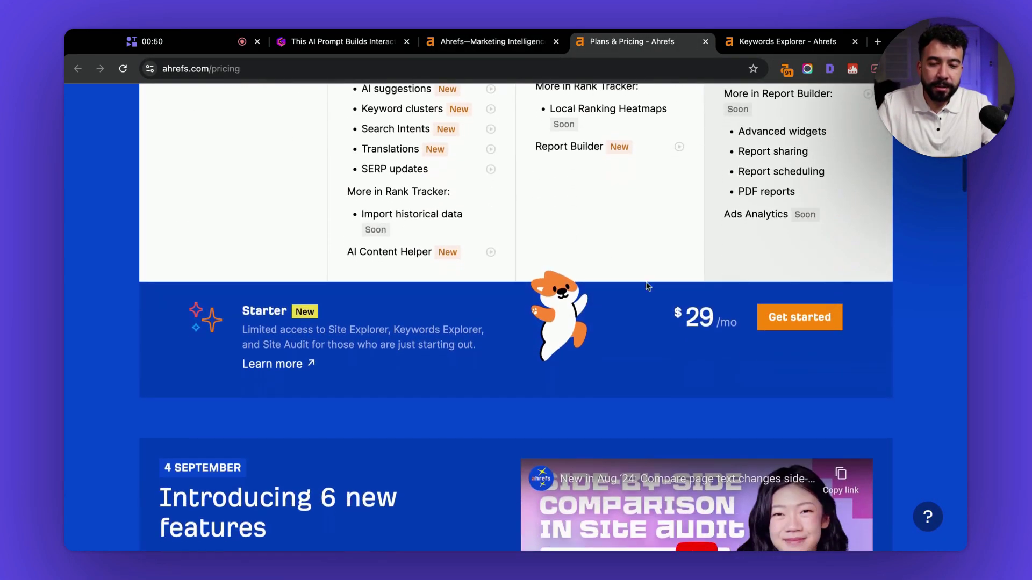
pyautogui.scroll(12, 705, 330)
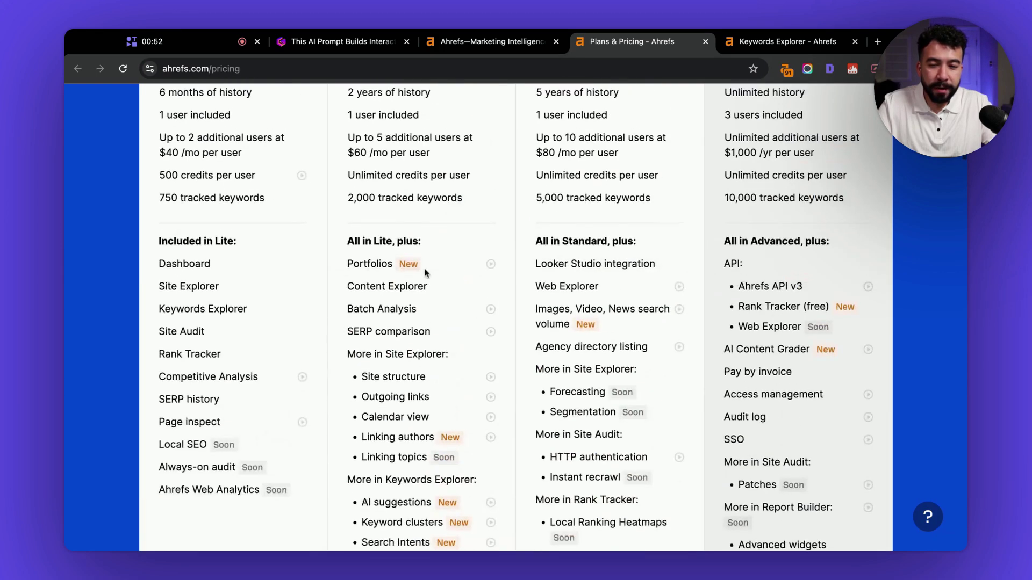
pyautogui.moveTo(503, 271)
pyautogui.scroll(2, 503, 272)
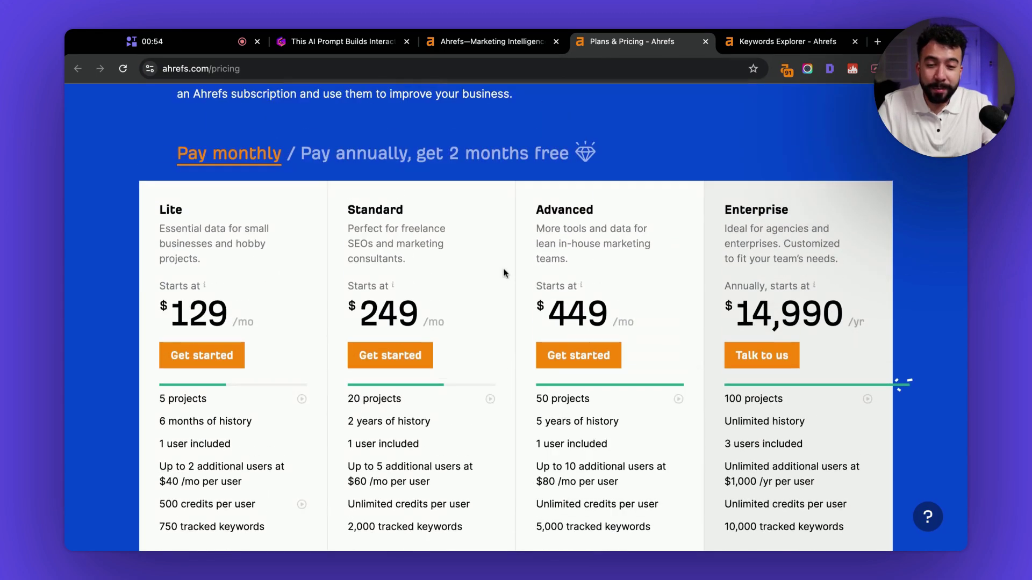
pyautogui.click(805, 43)
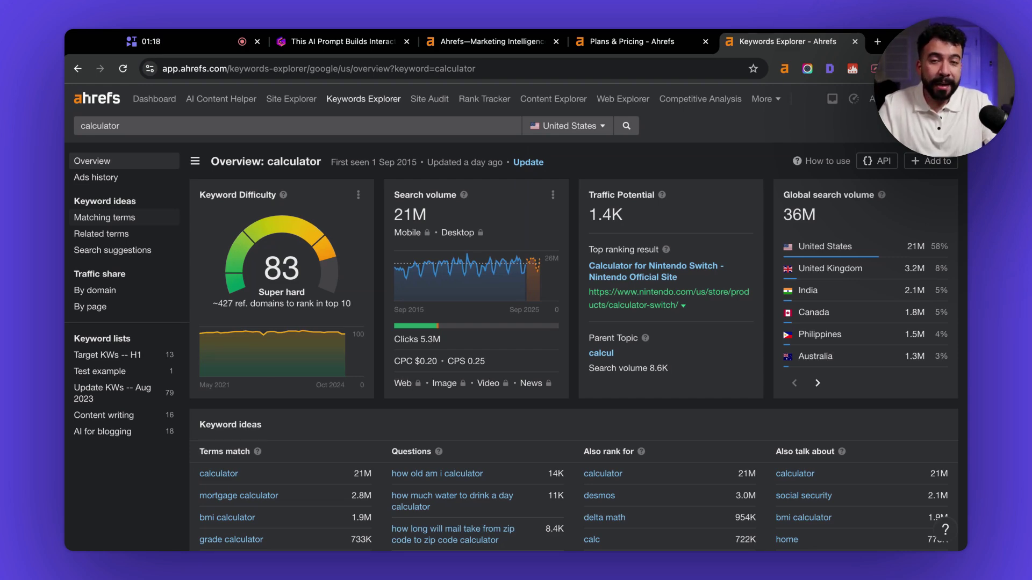
# - Open Matching terms for 'calculator' and scroll through the 1,197,184-keyword table
pyautogui.click(104, 217)
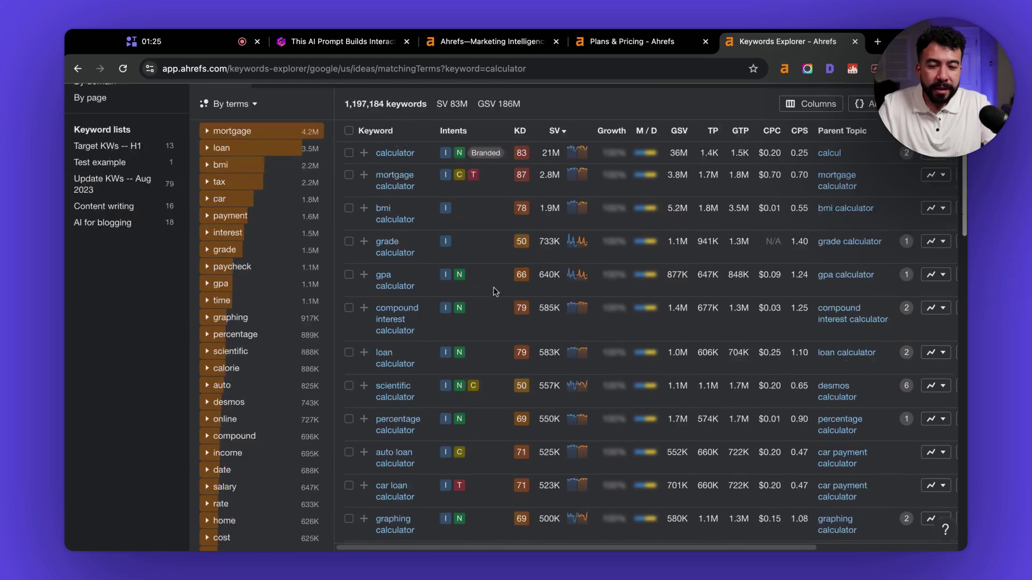
pyautogui.scroll(2, 494, 287)
pyautogui.moveTo(523, 198)
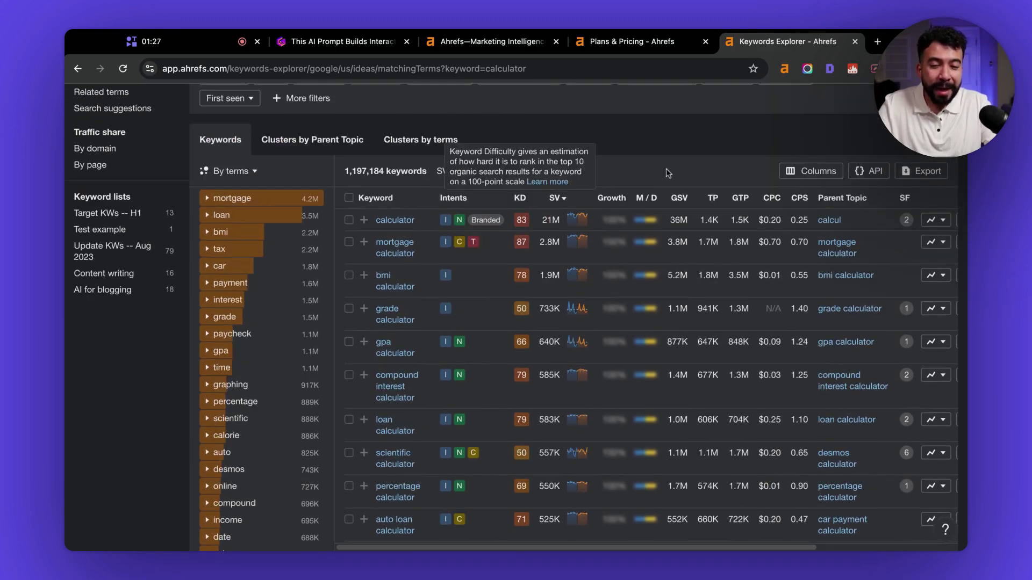
pyautogui.scroll(-2, 543, 298)
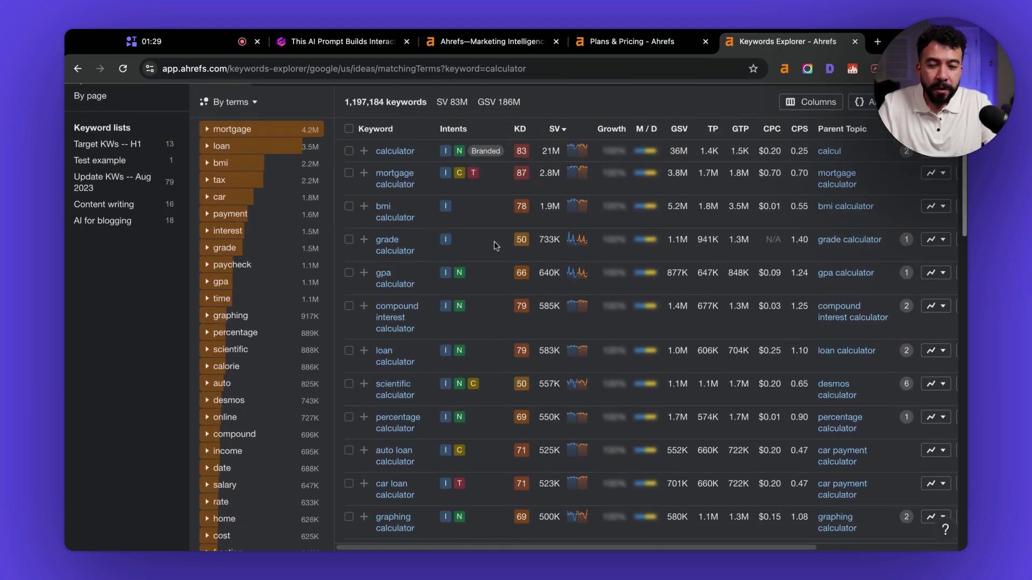
pyautogui.scroll(-2, 411, 261)
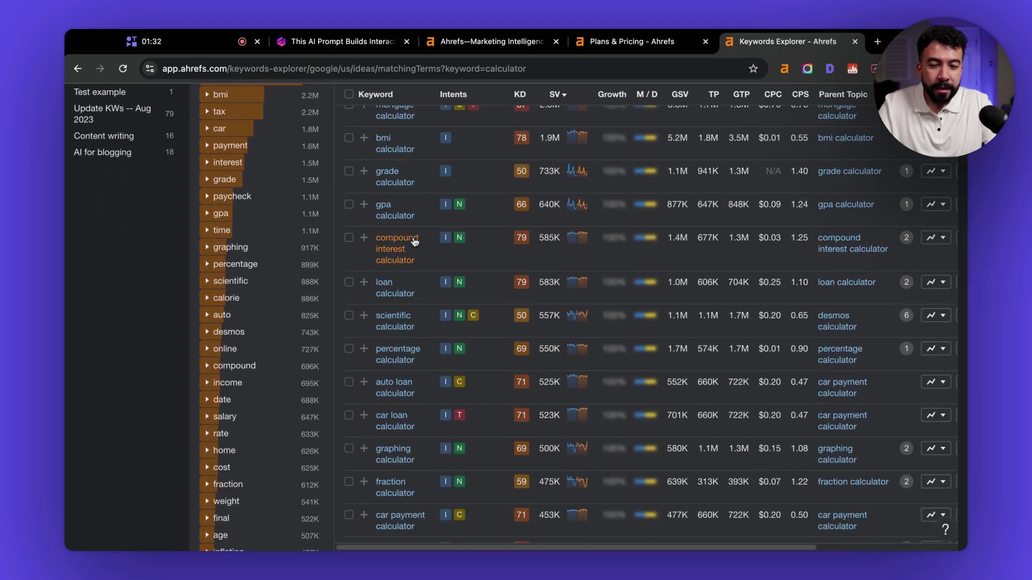
pyautogui.scroll(-1, 446, 252)
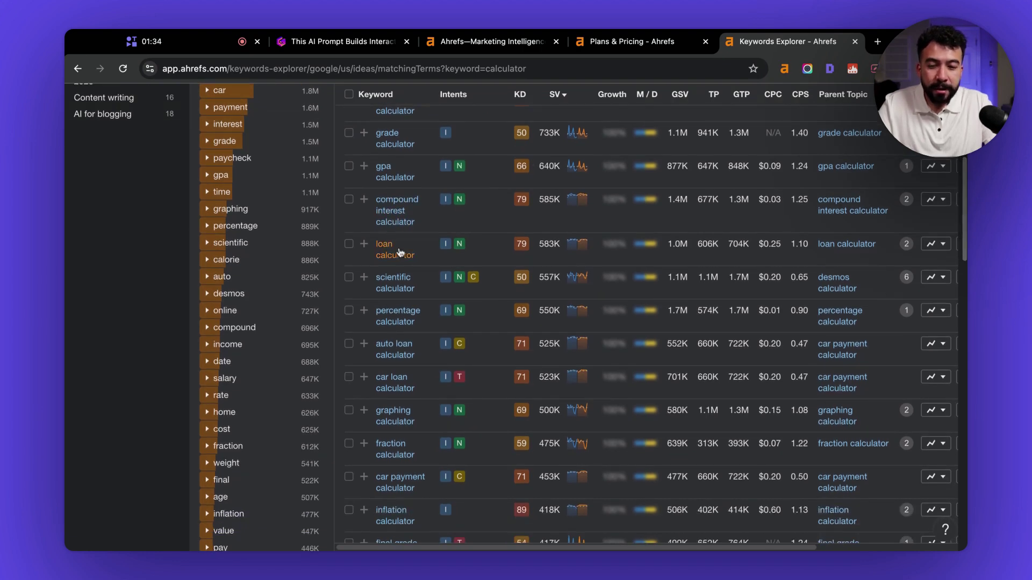
pyautogui.scroll(-2, 501, 240)
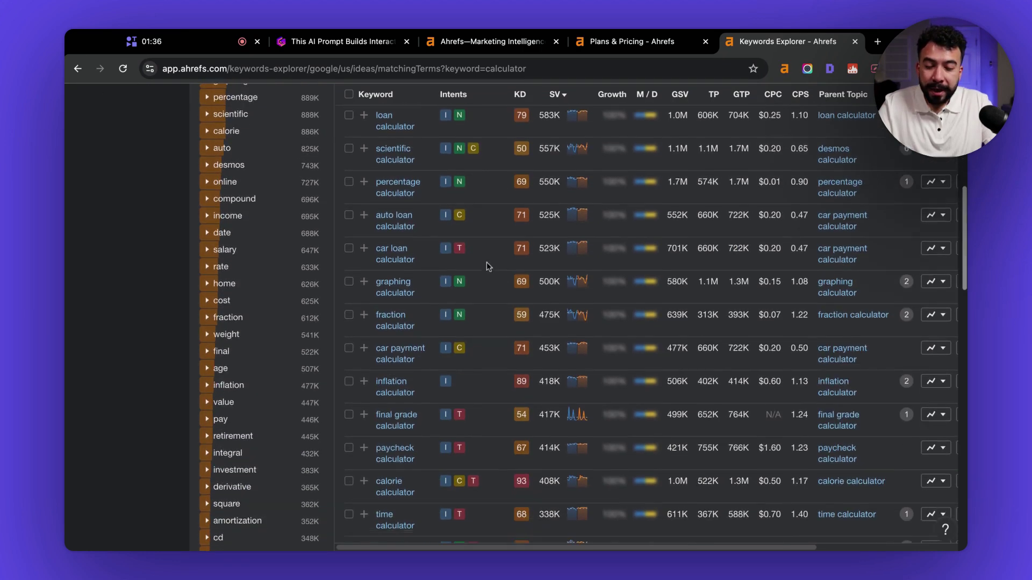
pyautogui.scroll(-6, 486, 263)
pyautogui.scroll(-2, 485, 265)
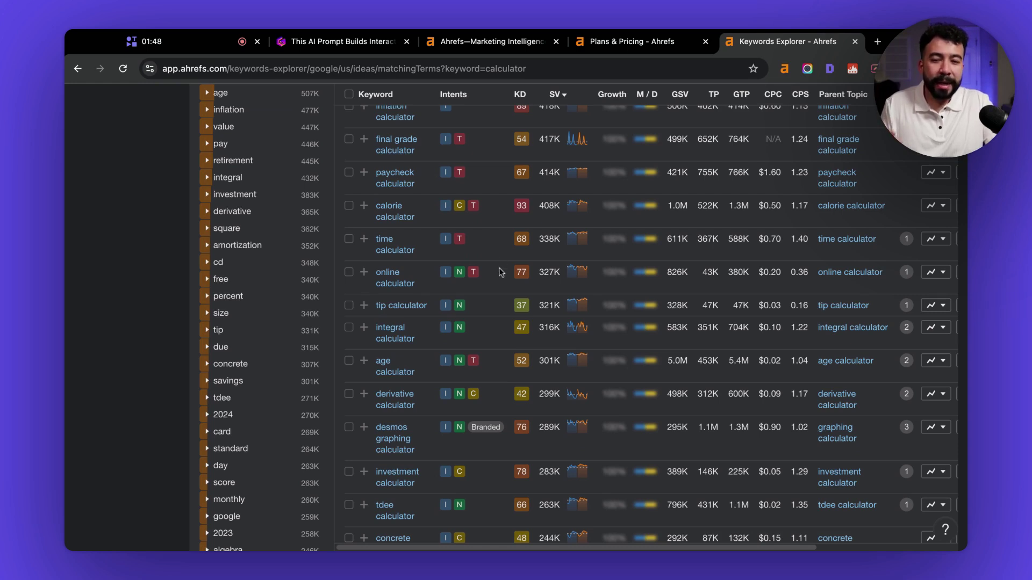
pyautogui.scroll(-2, 500, 264)
pyautogui.scroll(-2, 500, 282)
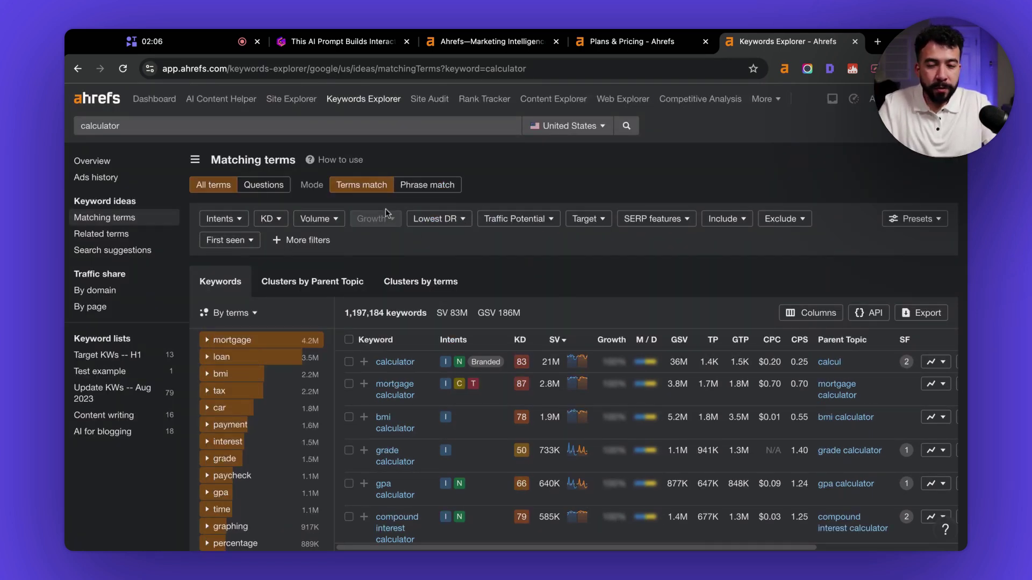
# - Limit keyword difficulty to a maximum of 20
pyautogui.click(315, 218)
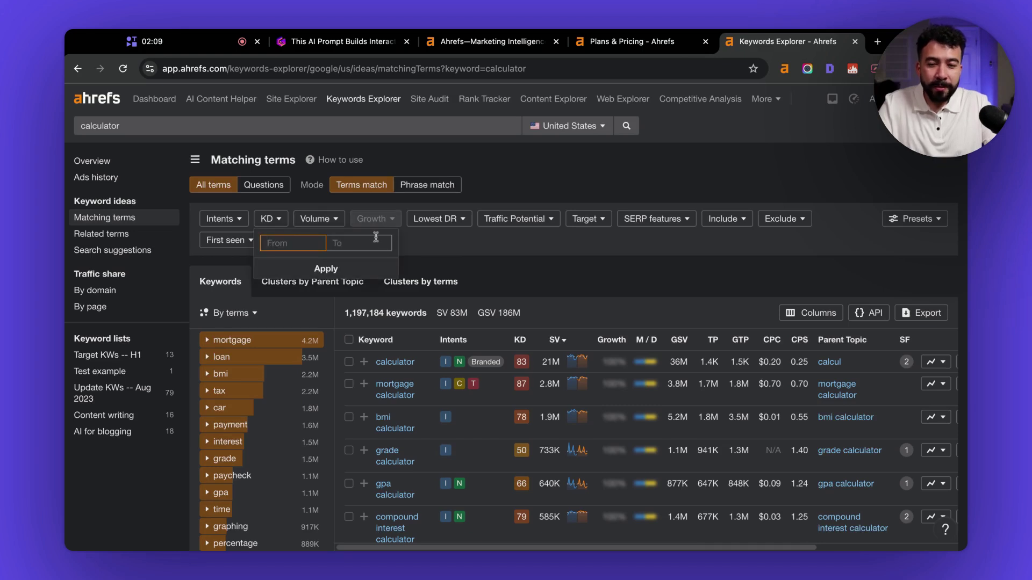
pyautogui.click(376, 239)
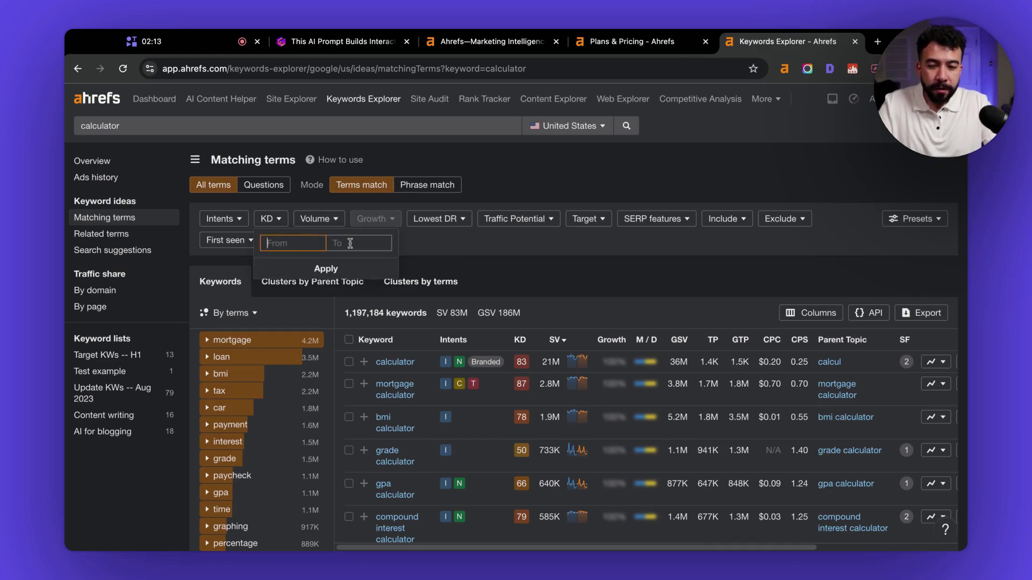
pyautogui.write('20')
pyautogui.press('Return')
# - Set lowest DR in top 5 up to 15 and browse the 29,138 filtered keywords
pyautogui.click(487, 218)
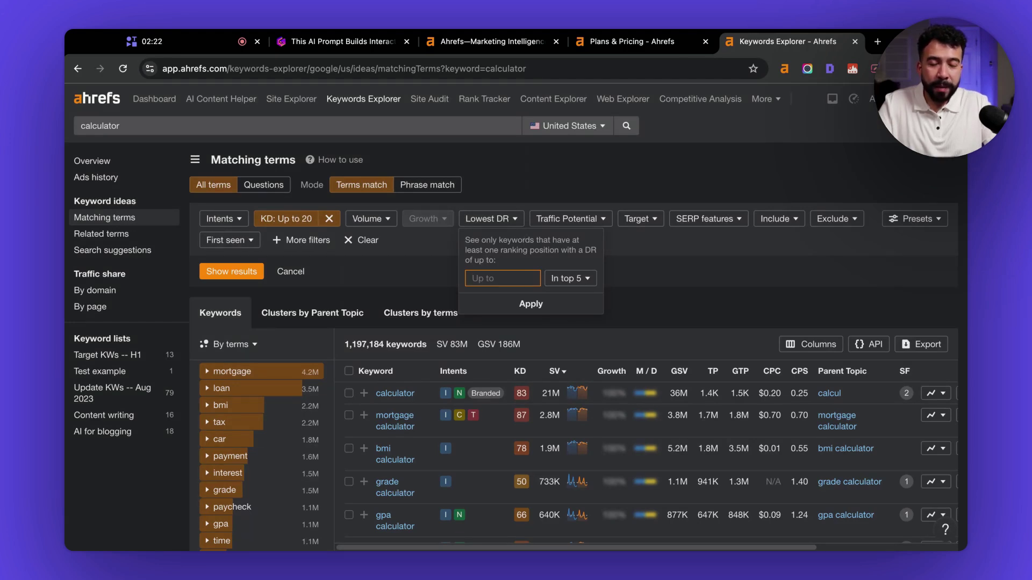
pyautogui.write('1')
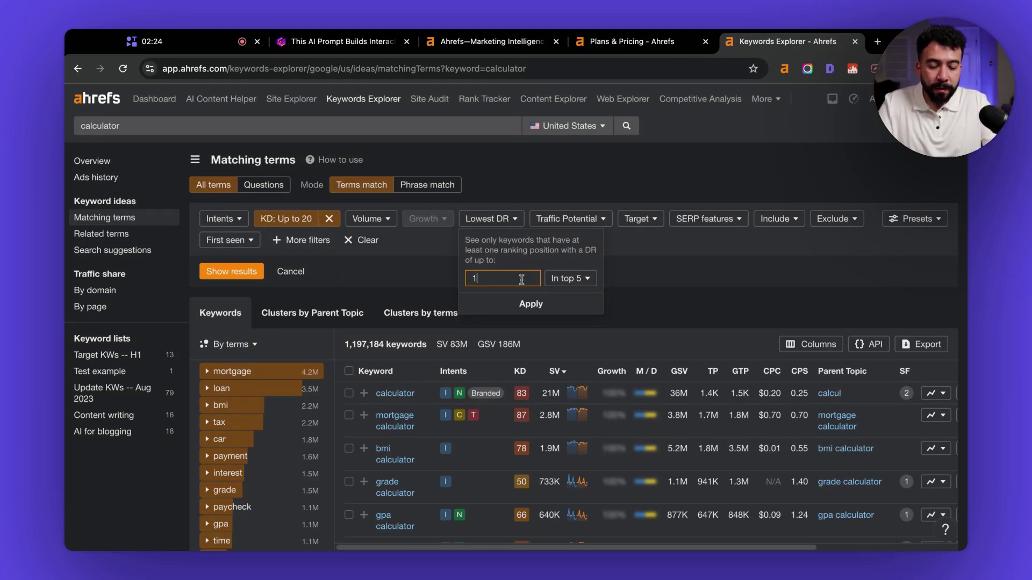
pyautogui.write('5')
pyautogui.click(526, 304)
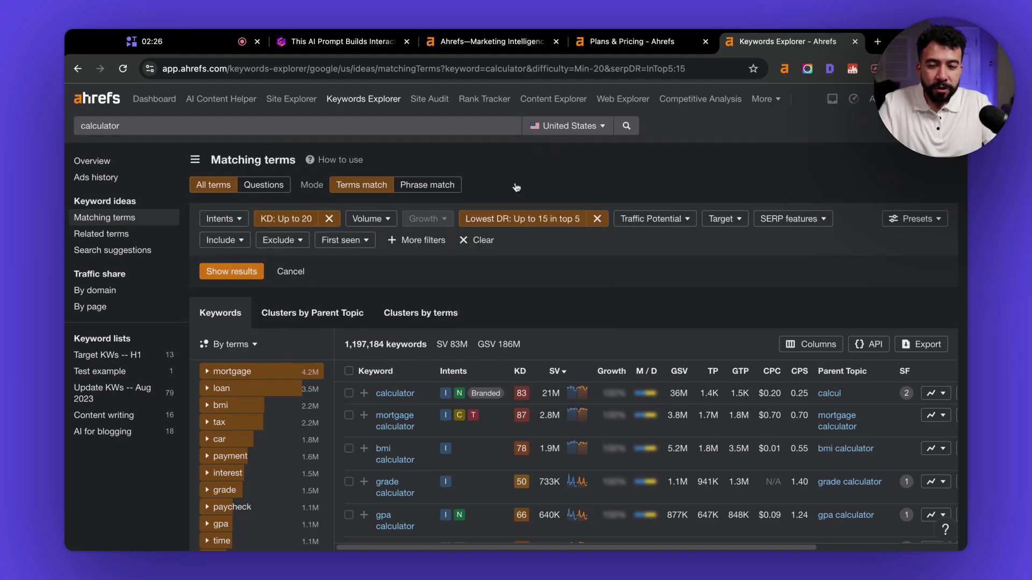
pyautogui.click(232, 272)
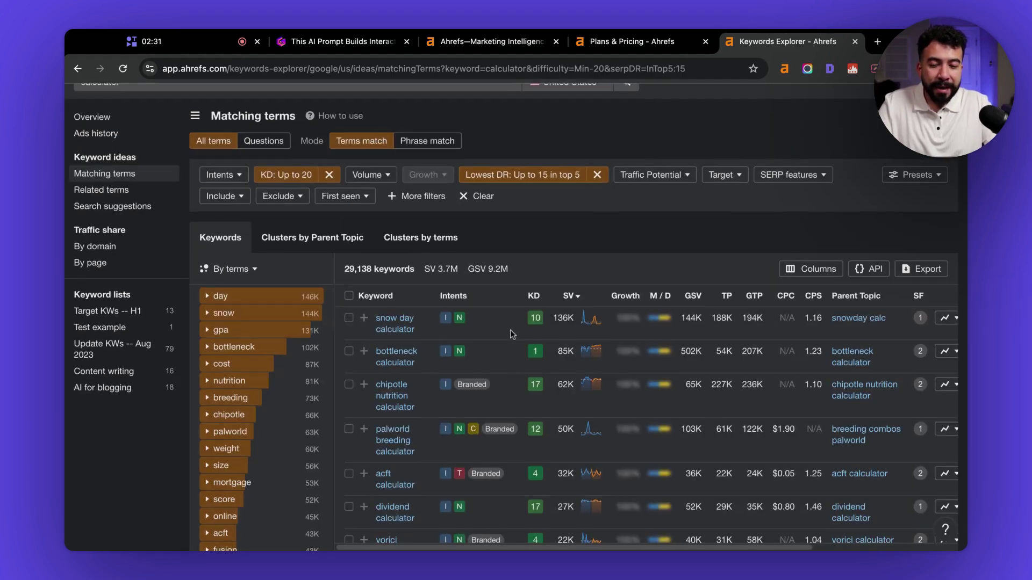
pyautogui.scroll(-1, 513, 334)
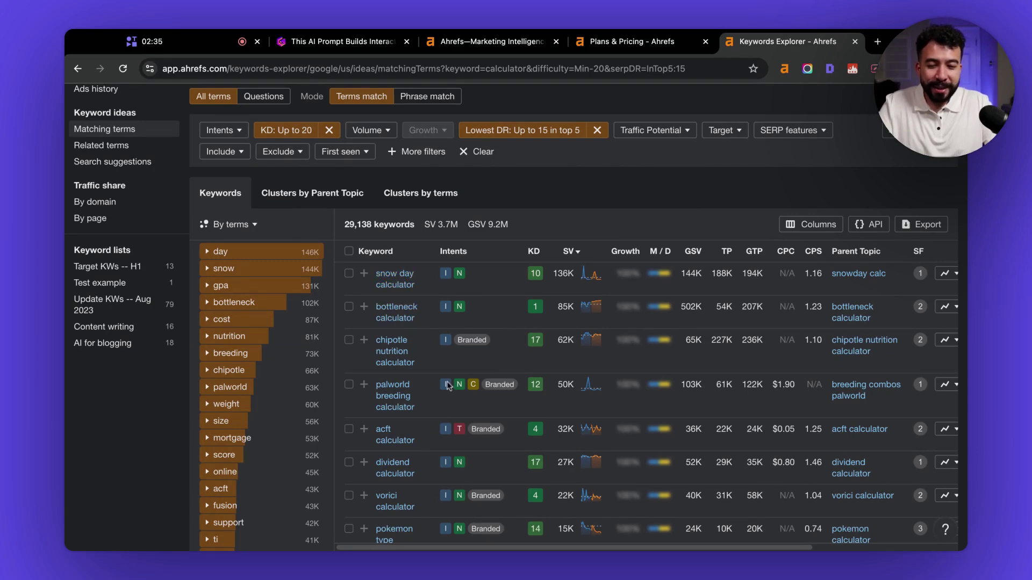
pyautogui.scroll(-5, 483, 354)
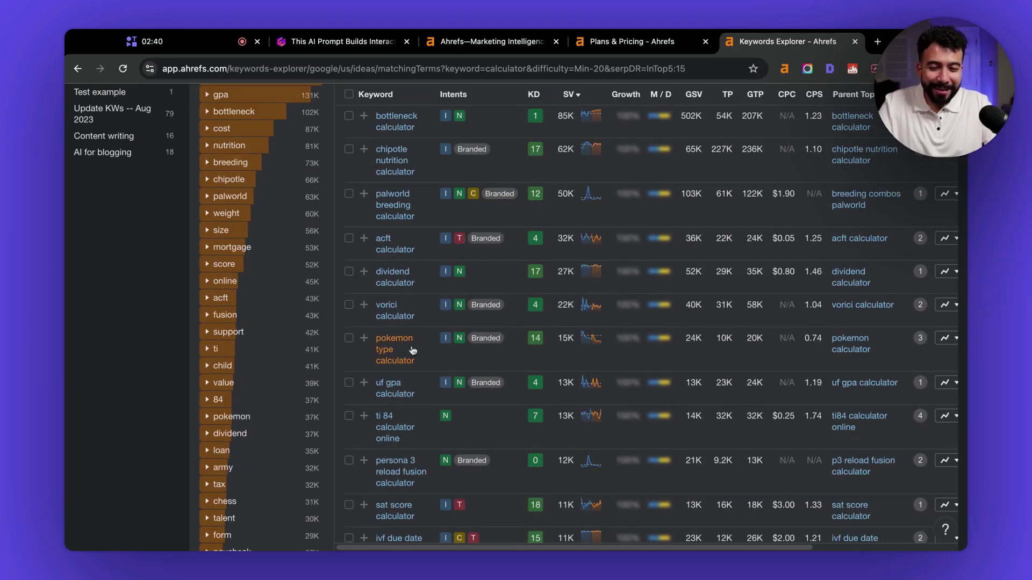
pyautogui.scroll(-2, 523, 350)
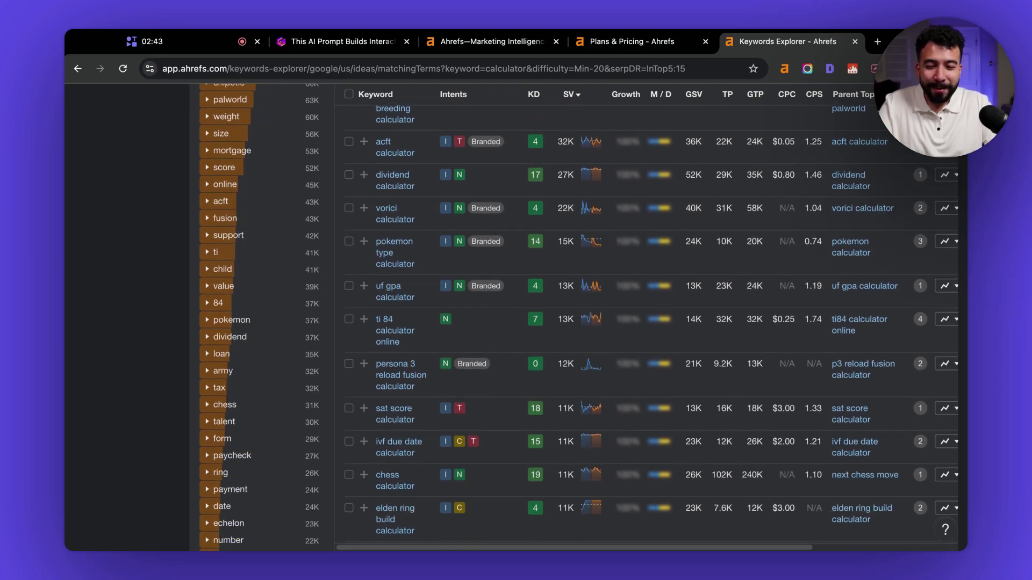
pyautogui.scroll(1, 523, 350)
pyautogui.scroll(-4, 524, 350)
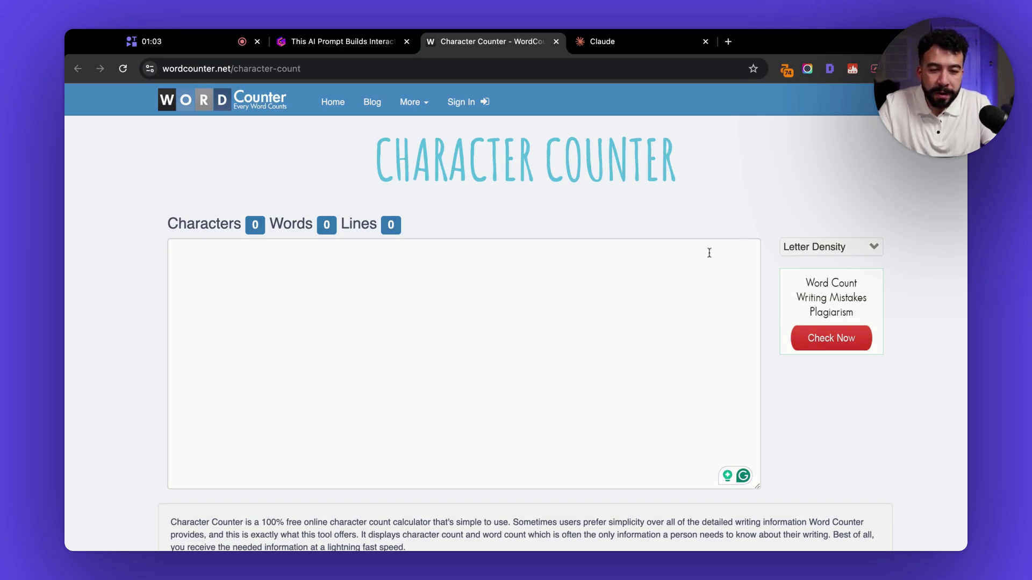
# - Review wordcounter.net's Character Counter page, then send the HTML-tool prompt to Claude
pyautogui.scroll(-2, 555, 296)
pyautogui.scroll(2, 555, 295)
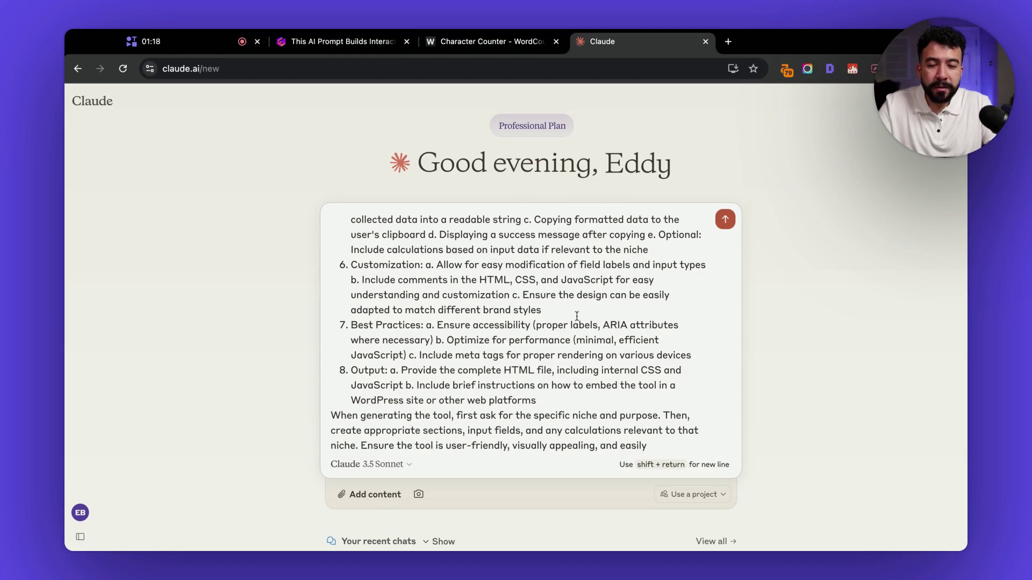
pyautogui.scroll(10, 577, 316)
pyautogui.press('Return')
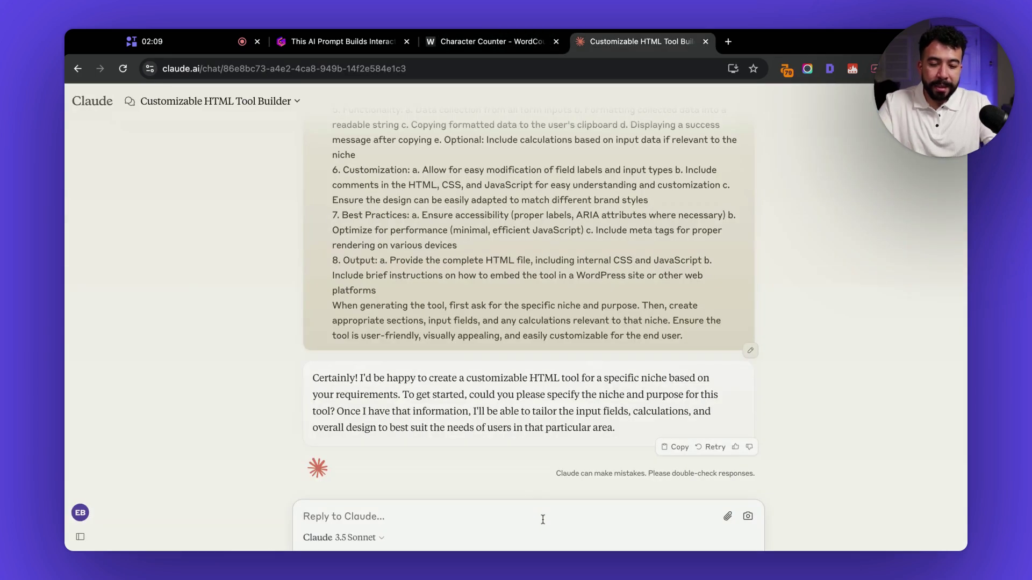
# - Write a request for a character count tool similar to the screenshot and paste the counter screenshot
pyautogui.write('I need to c')
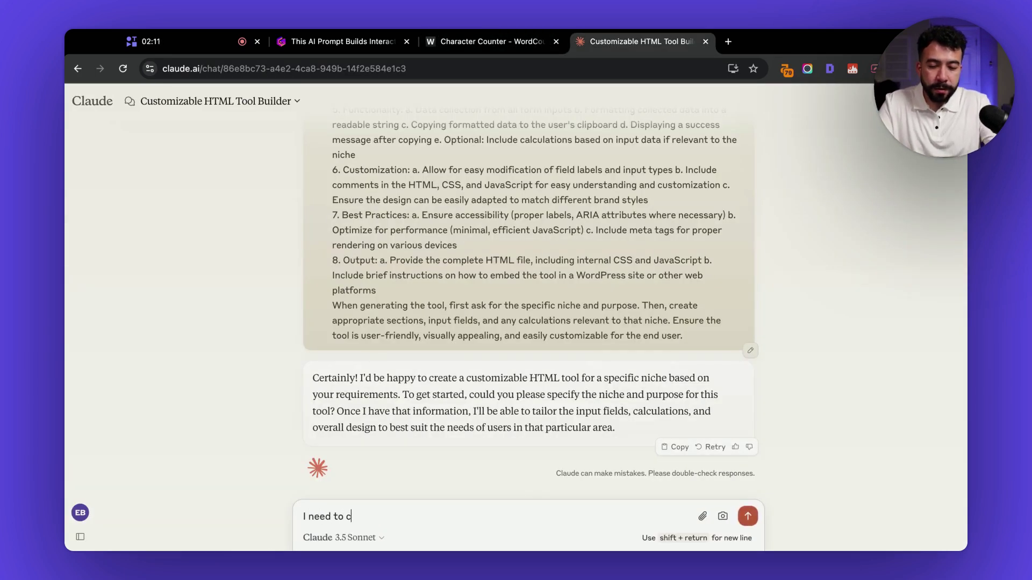
pyautogui.write('reate a characte')
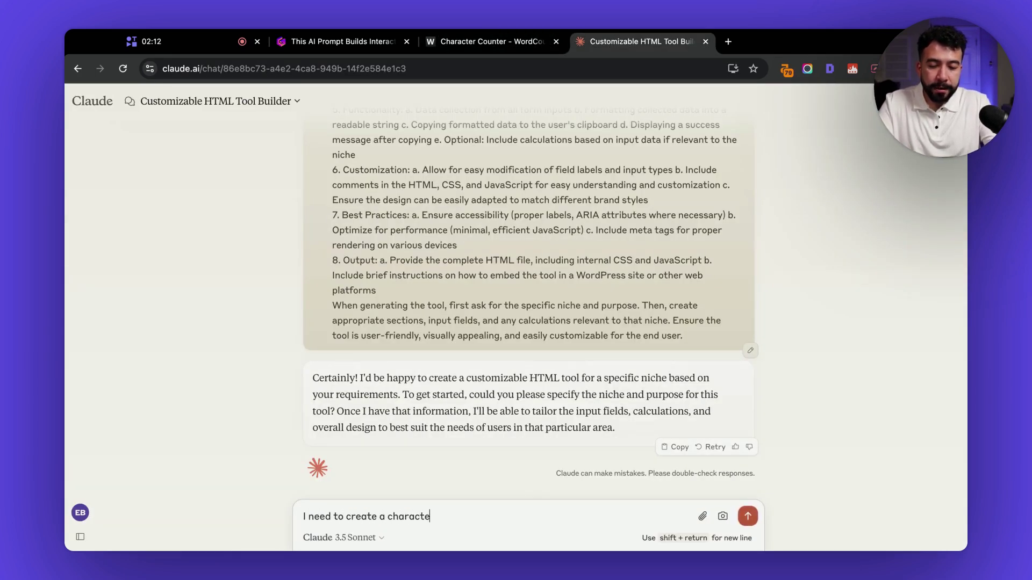
pyautogui.write('r count tool ')
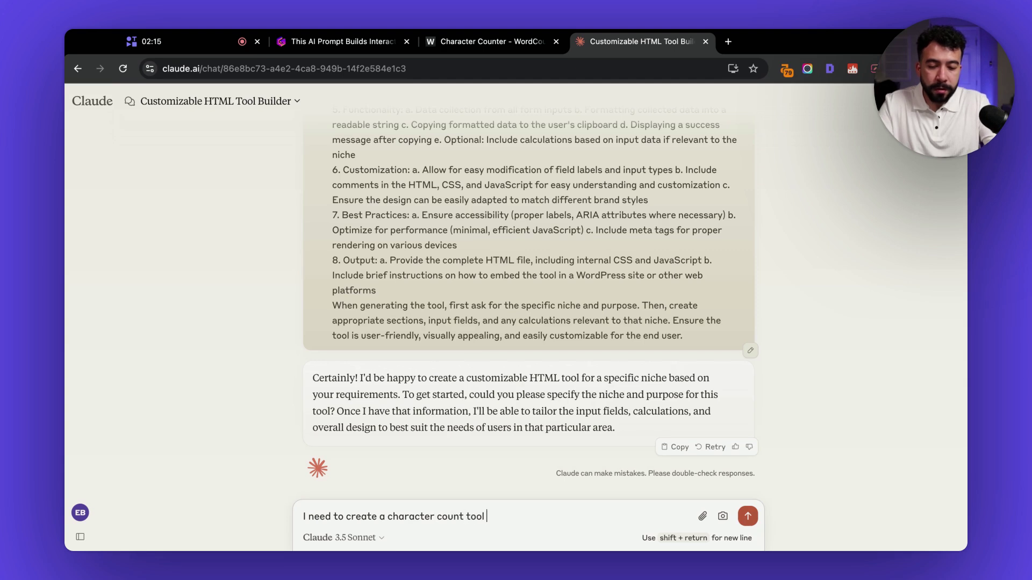
pyautogui.write('that is siml')
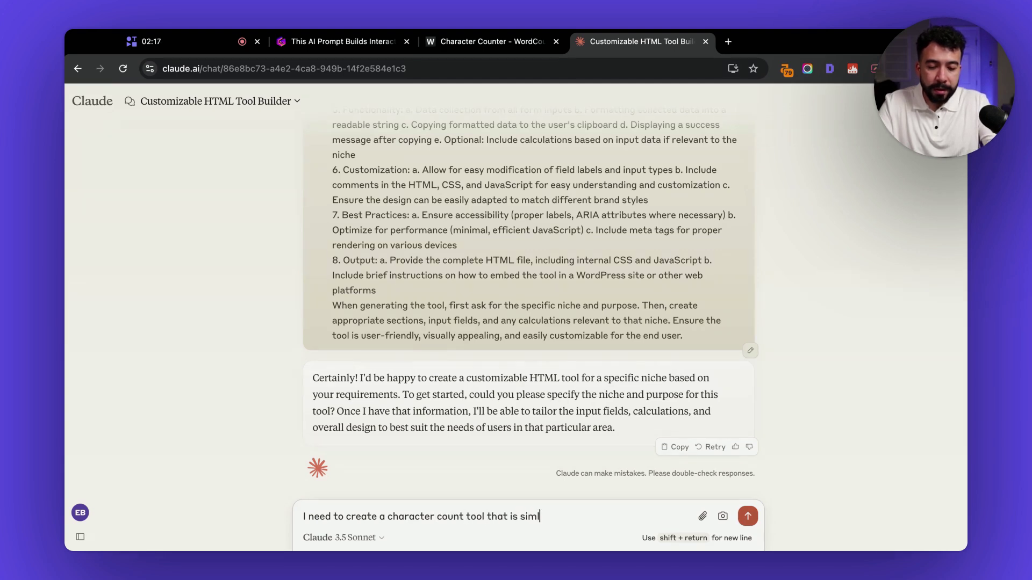
pyautogui.press('BackSpace')
pyautogui.write('ilar to the screenshot i')
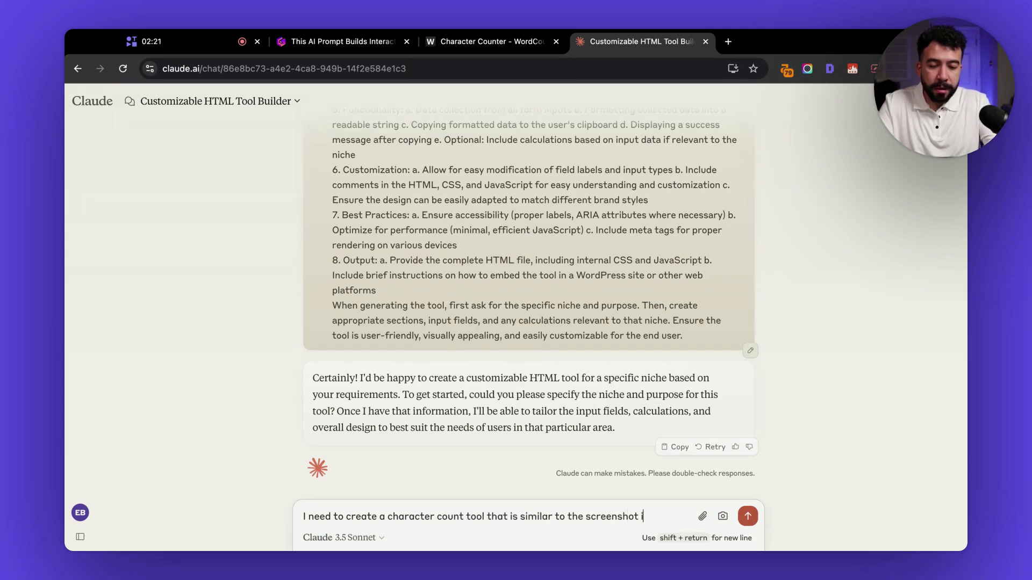
pyautogui.write(' am includin')
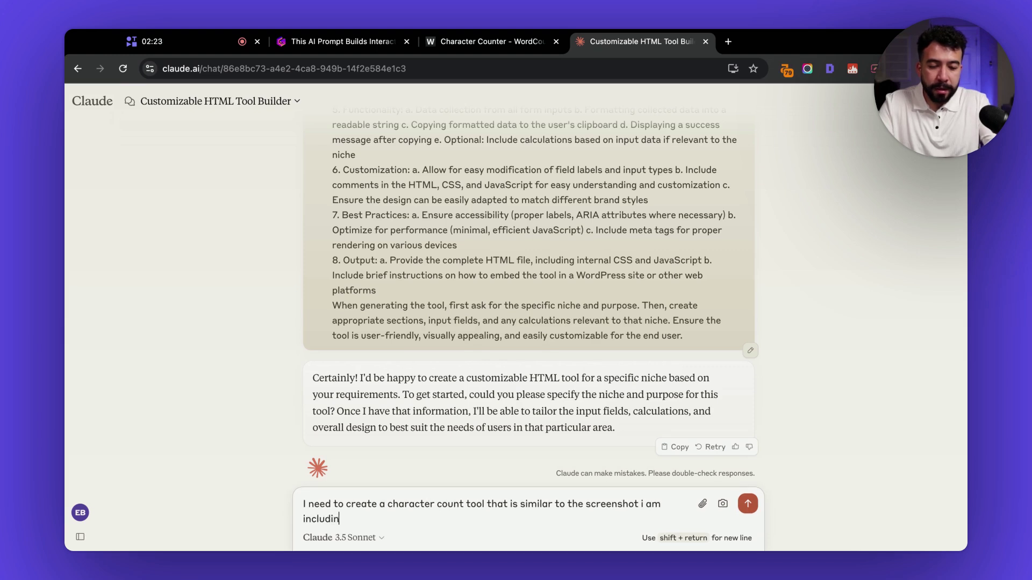
pyautogui.write('g. But i want it to')
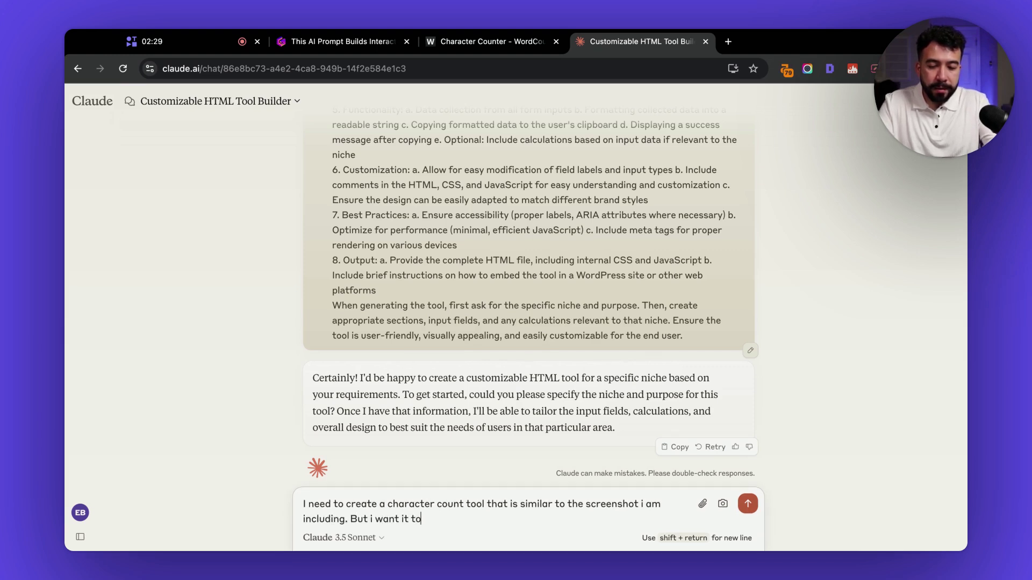
pyautogui.write(' be way be')
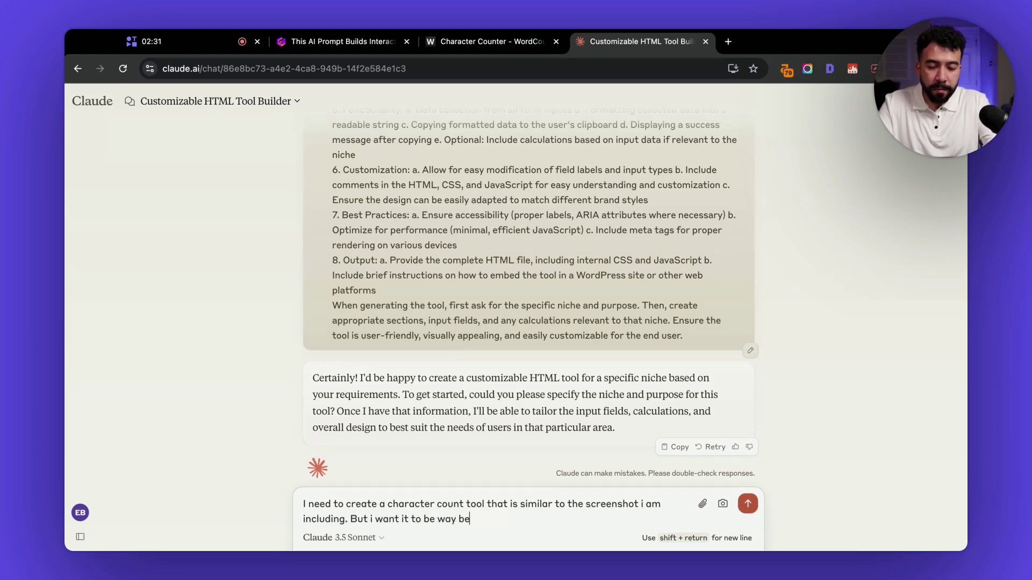
pyautogui.write('tter and improved.')
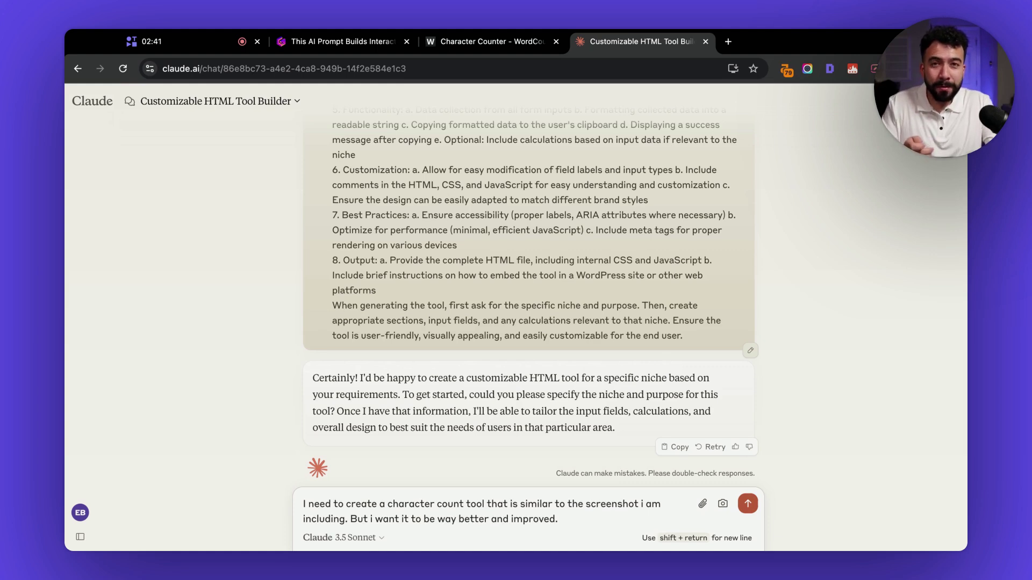
pyautogui.press('super+v')
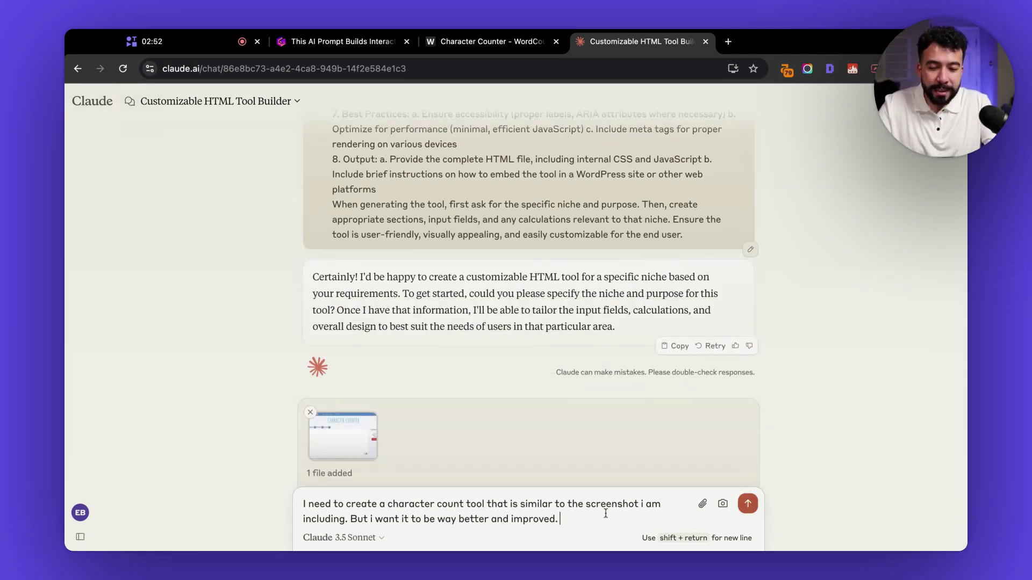
# - Send the screenshot request to Claude and review the generated Enhanced Character Counter
pyautogui.press('Return')
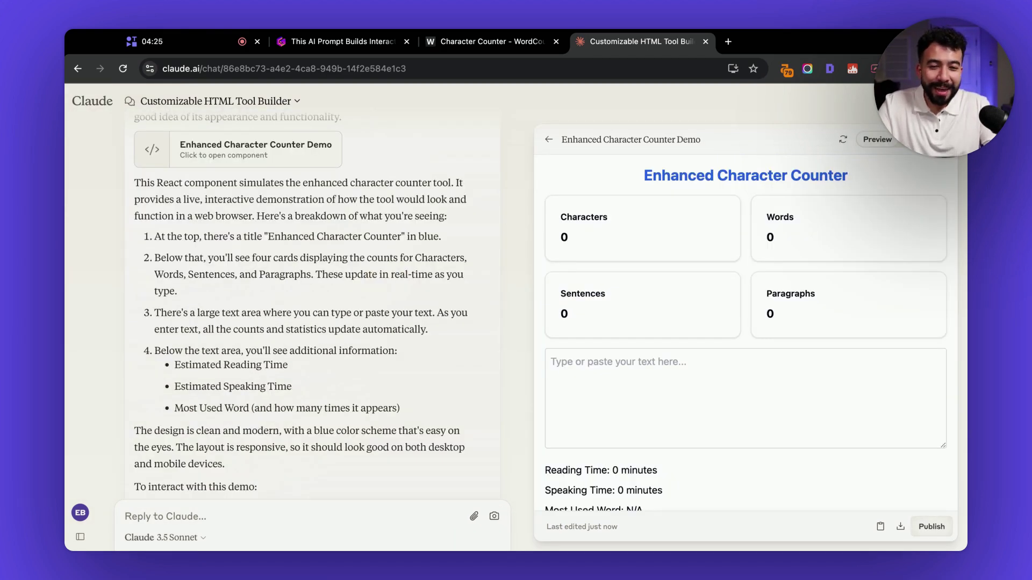
pyautogui.moveTo(782, 176); pyautogui.dragTo(864, 176)
pyautogui.click(597, 227)
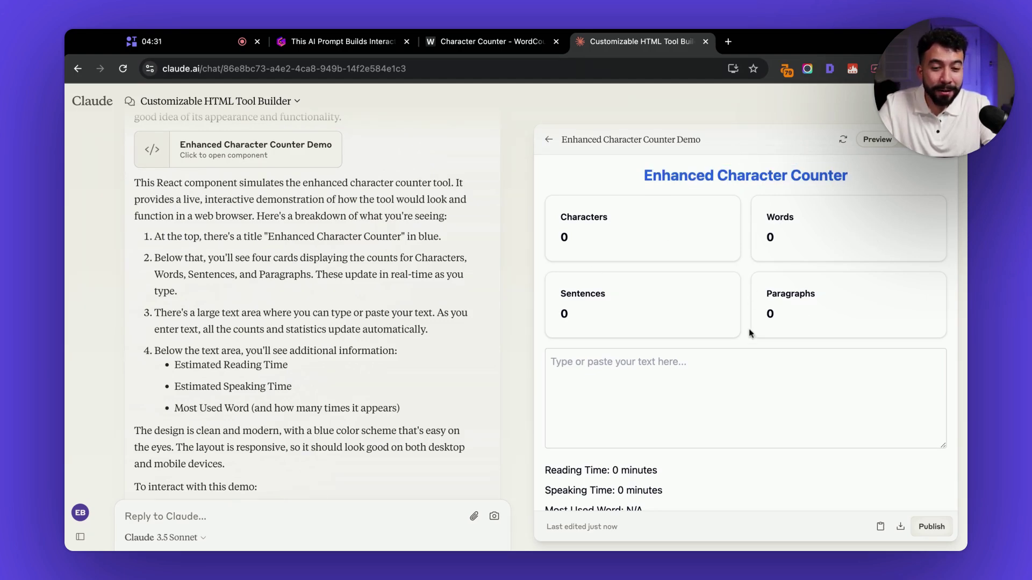
pyautogui.scroll(-1, 702, 379)
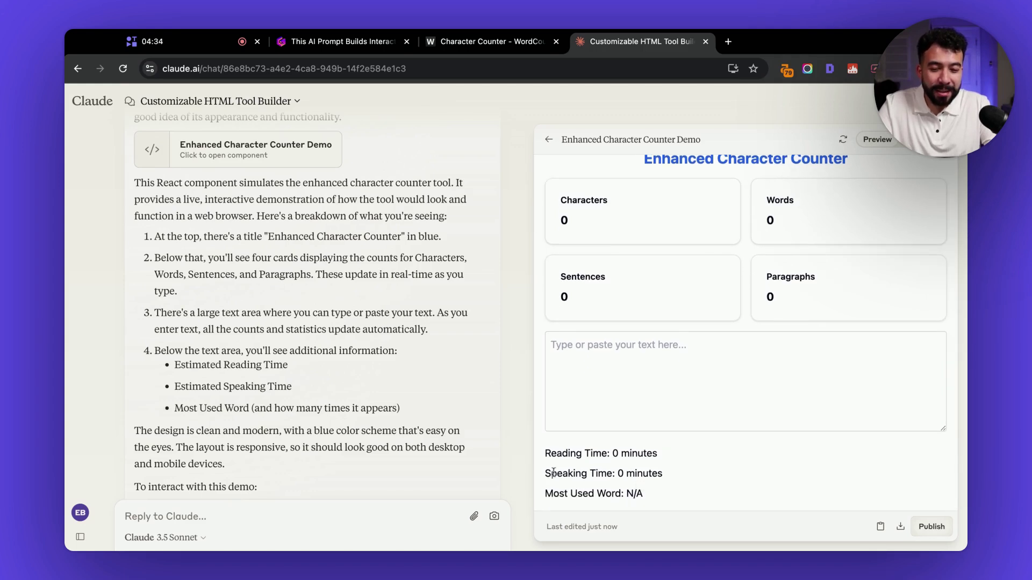
# - Type several lines of test text into the demo and review the updated counts
pyautogui.click(784, 365)
pyautogui.write('vkldfmvl')
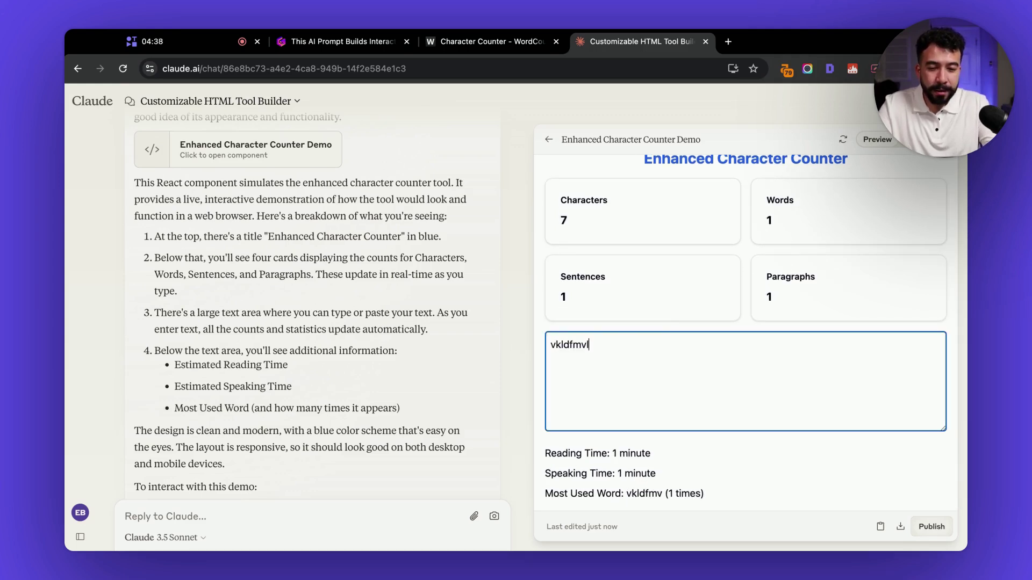
pyautogui.write('dfmvldmvlmdfsvmmdflvmdsmfvdfnnvkdfnvb')
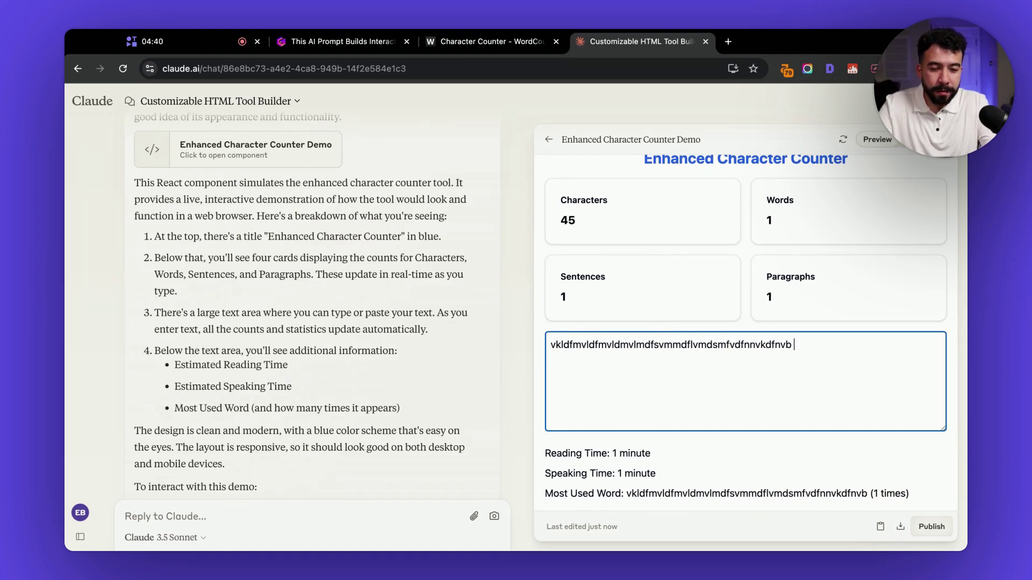
pyautogui.press('Return')
pyautogui.press('Return')
pyautogui.write('v')
pyautogui.press('Return')
pyautogui.write('dfsvdvdsvdsf')
pyautogui.press('Return')
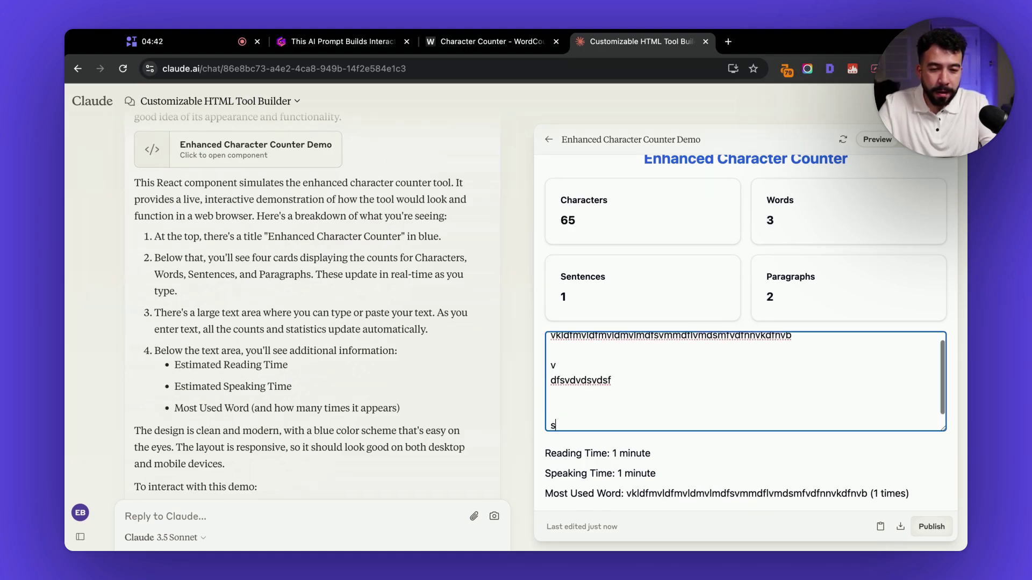
pyautogui.write('dvsdvsdfv')
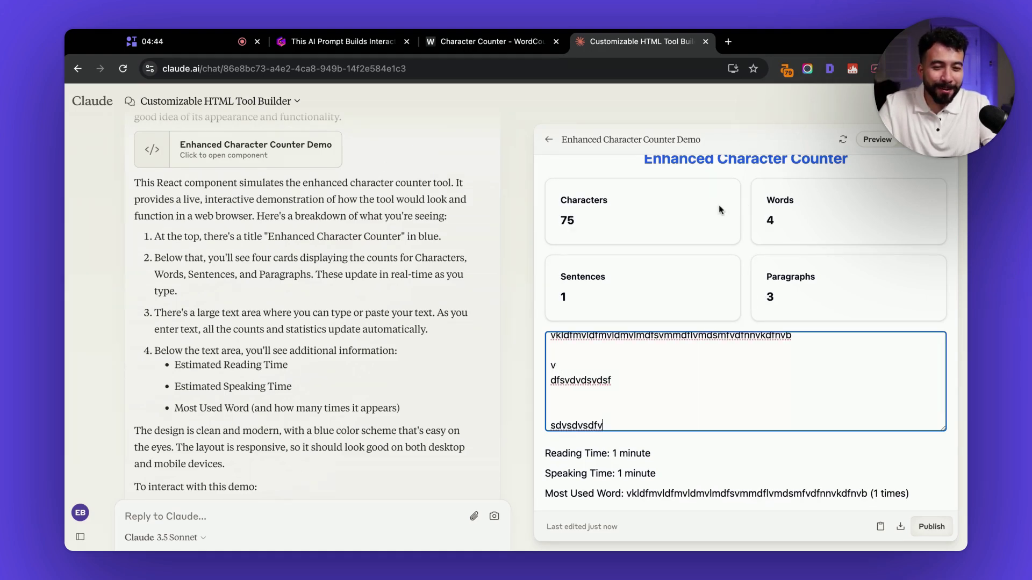
pyautogui.click(626, 285)
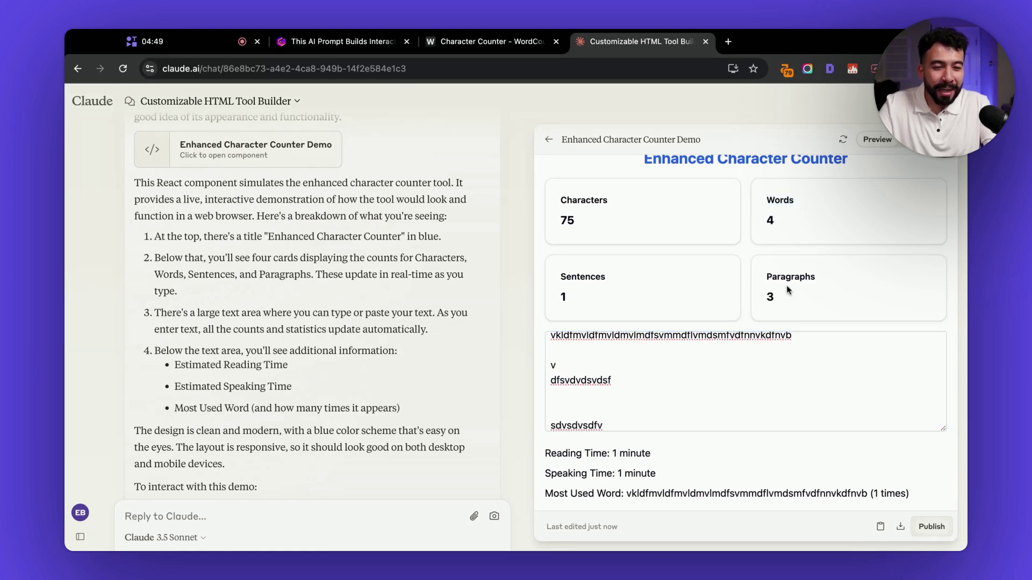
pyautogui.scroll(-1, 752, 342)
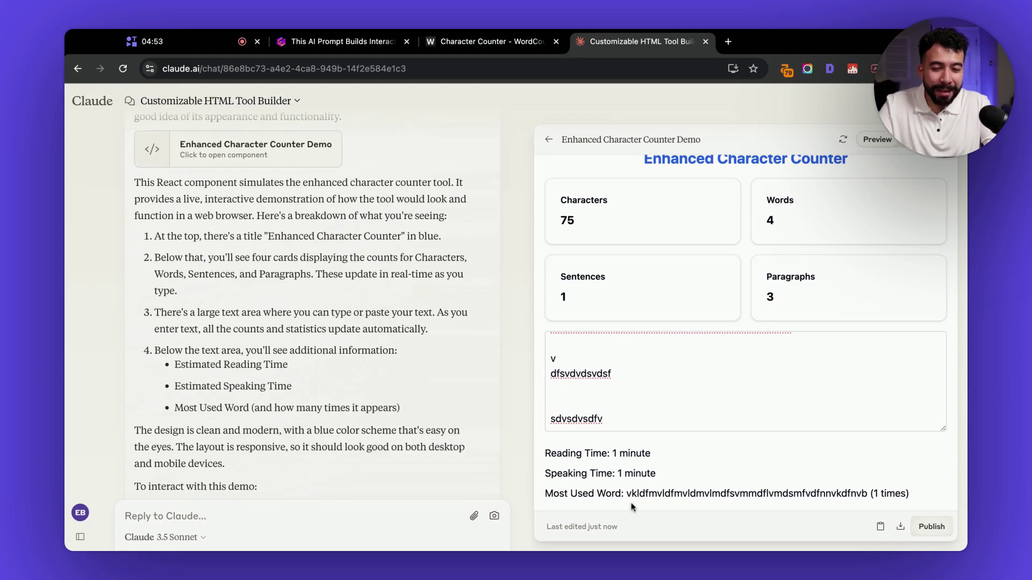
pyautogui.scroll(1, 759, 279)
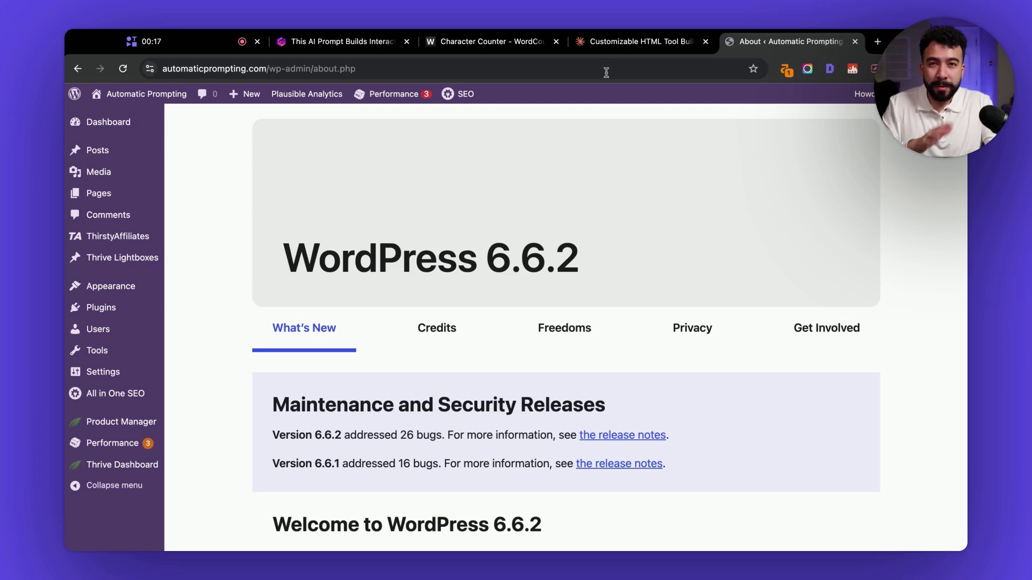
# - Create a new page titled 'Character Count Tool' and paste the counter code into a Custom HTML block
pyautogui.click(98, 192)
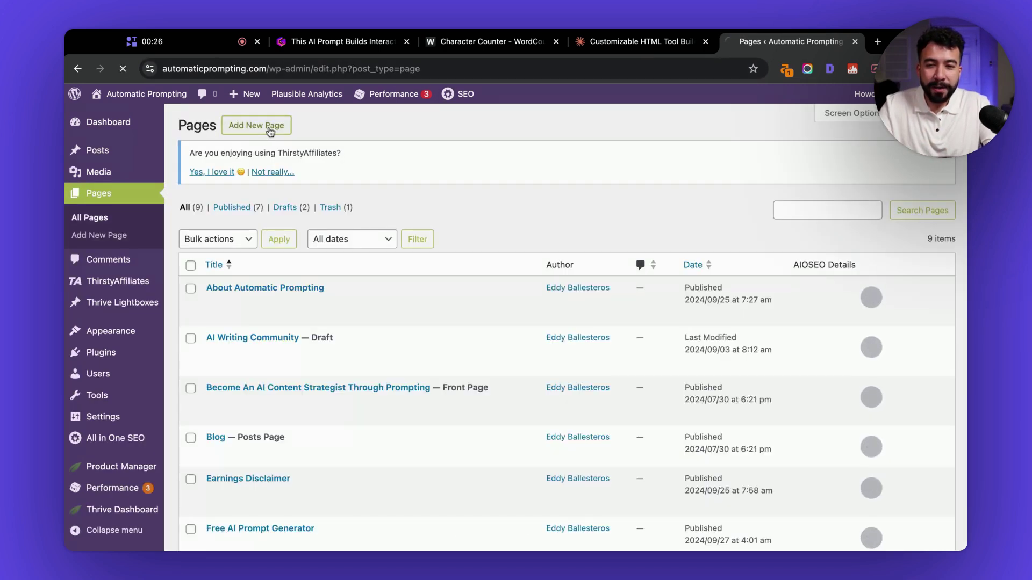
pyautogui.click(270, 131)
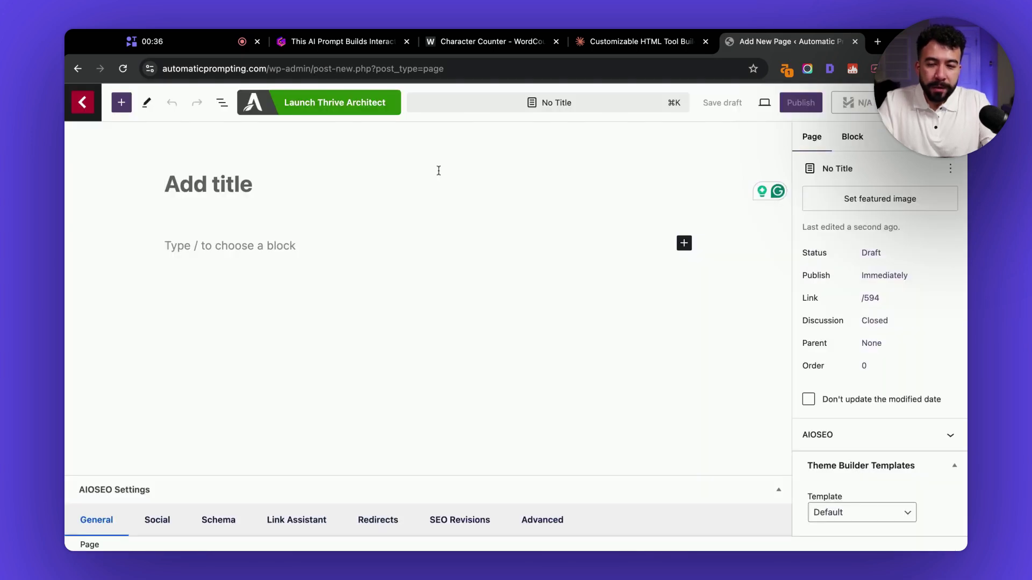
pyautogui.write('Character Count Tool')
pyautogui.click(430, 245)
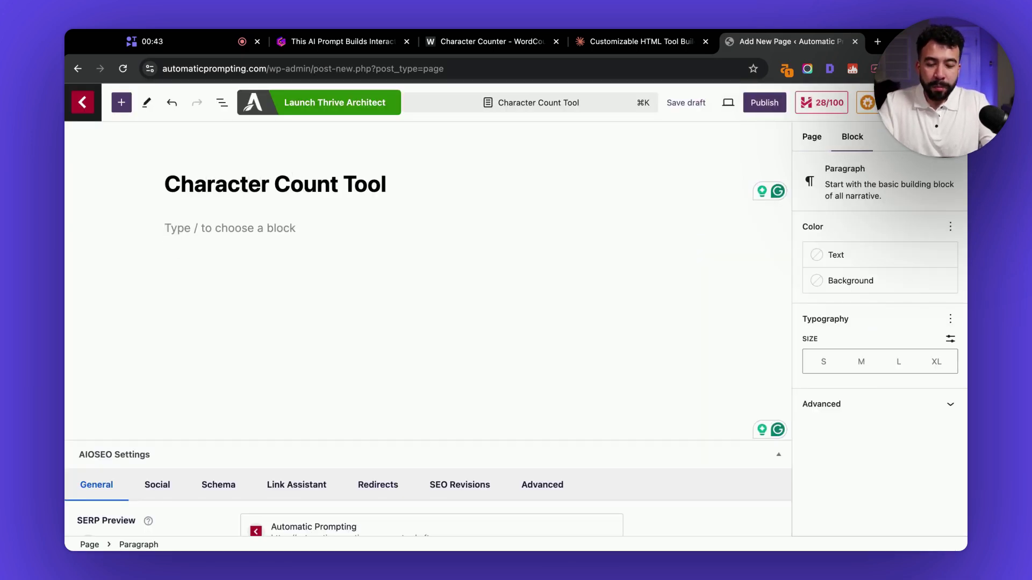
pyautogui.write('/html')
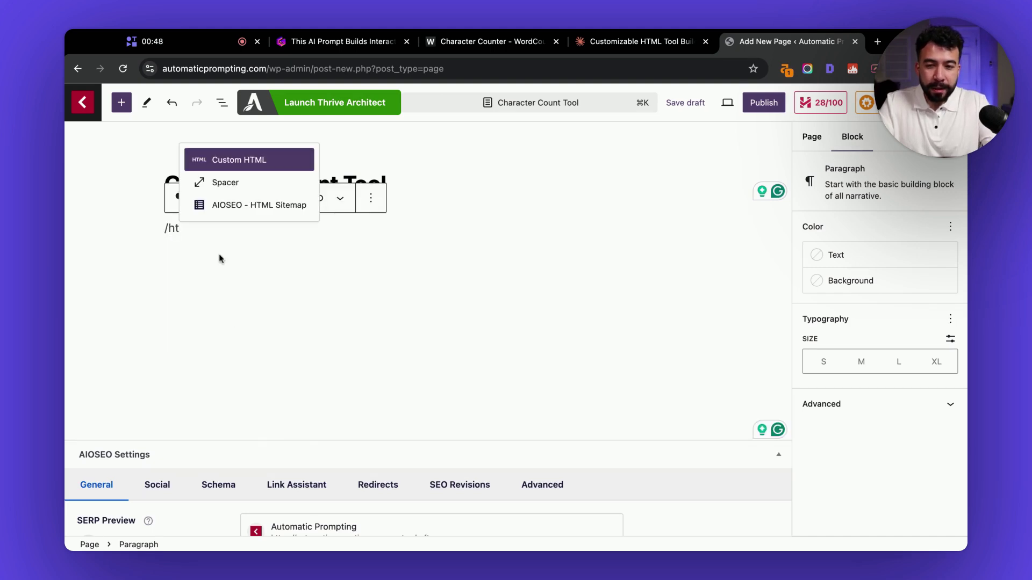
pyautogui.press('Return')
pyautogui.press('super+v')
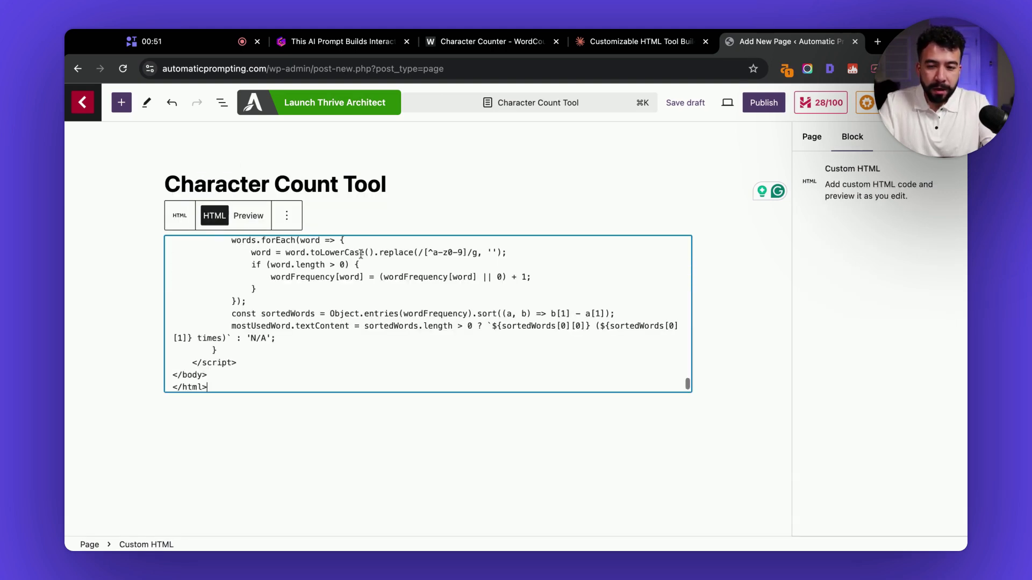
# - Preview the HTML block, save the page as a draft, and view its preview
pyautogui.click(249, 216)
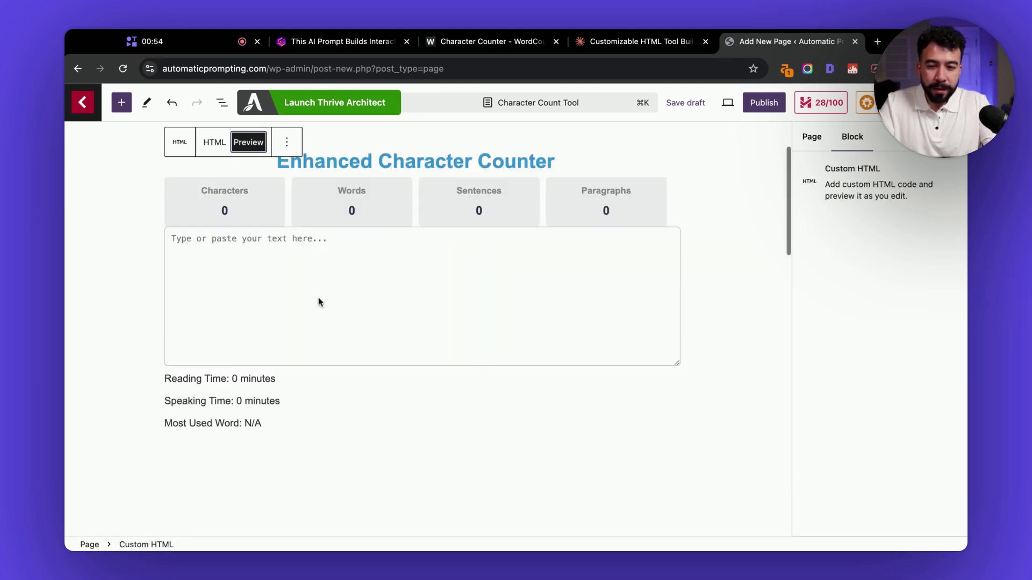
pyautogui.scroll(3, 546, 204)
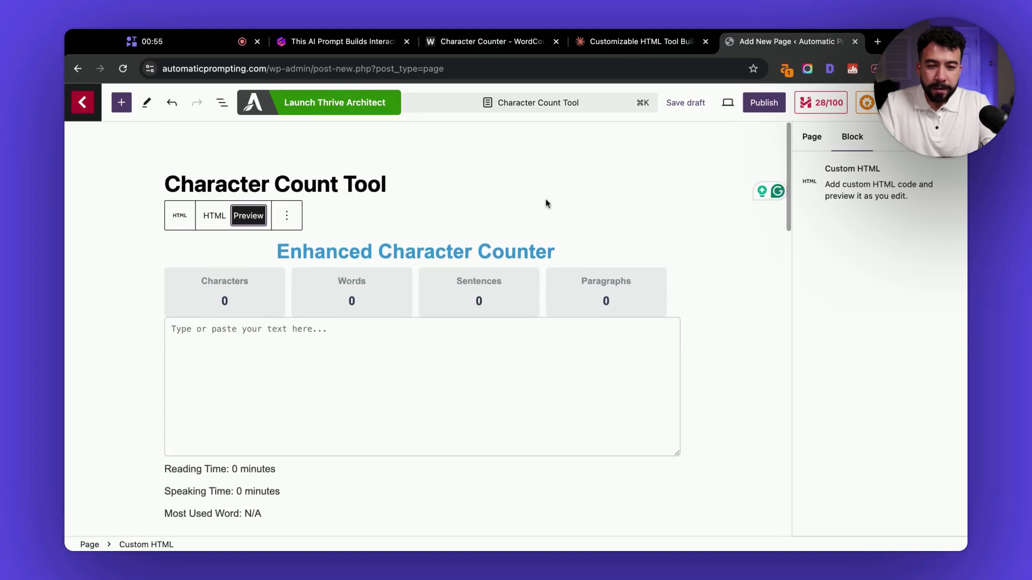
pyautogui.click(685, 102)
pyautogui.click(182, 523)
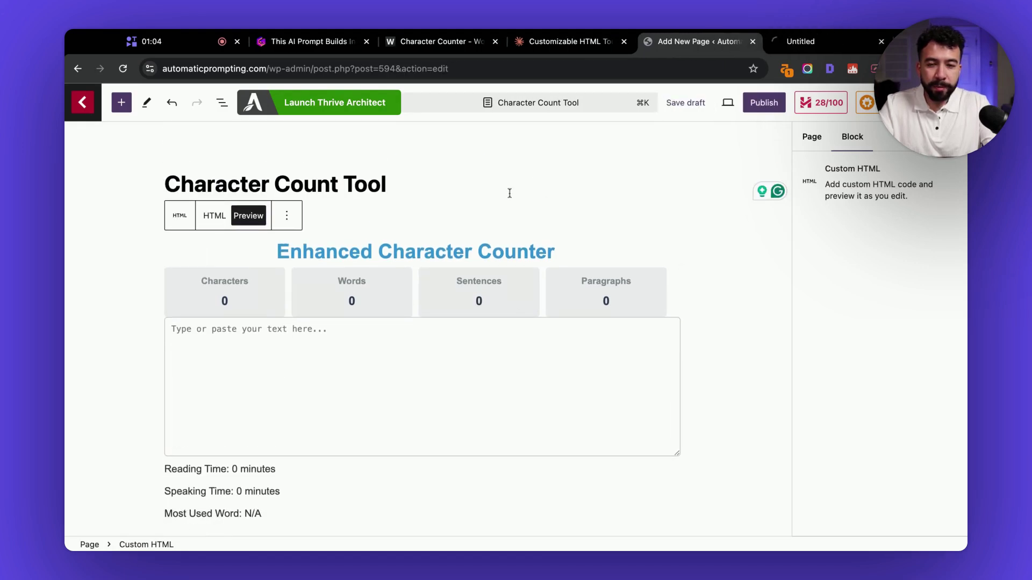
pyautogui.click(811, 47)
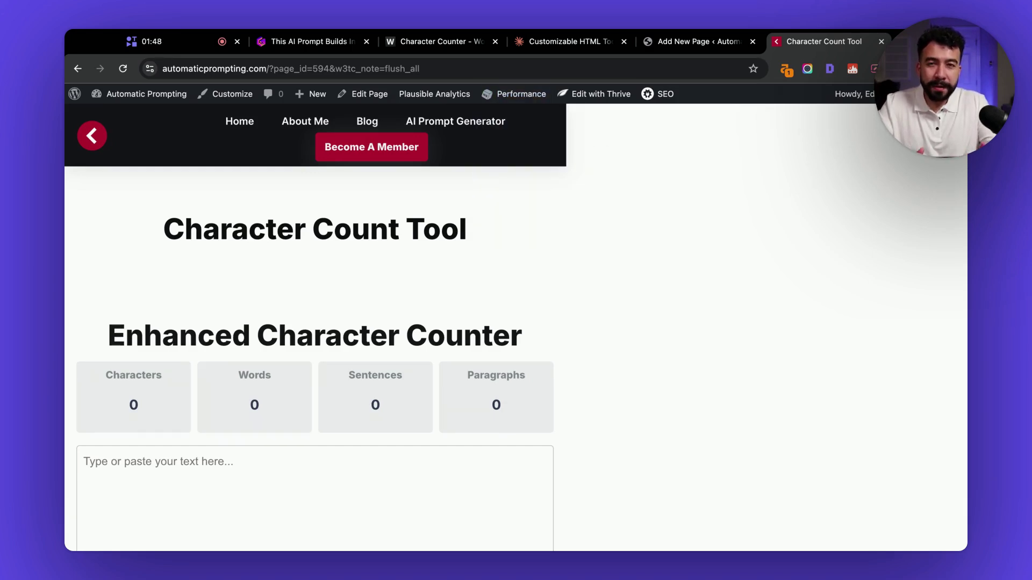
pyautogui.scroll(-4, 357, 230)
pyautogui.scroll(4, 556, 183)
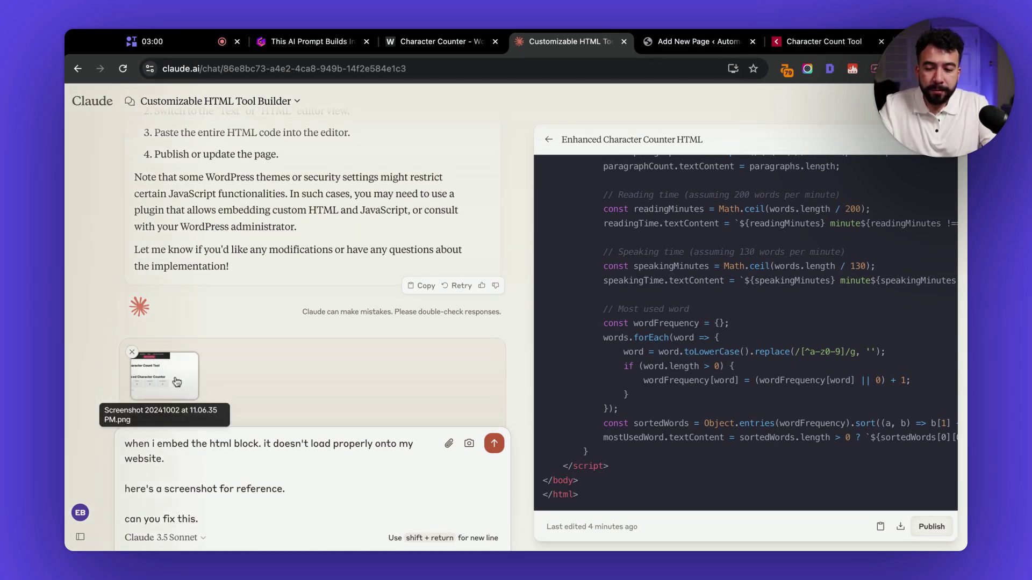
# - Send Claude the broken-embed report, then start a /html block on the 'Character count tool v2' page
pyautogui.press('Return')
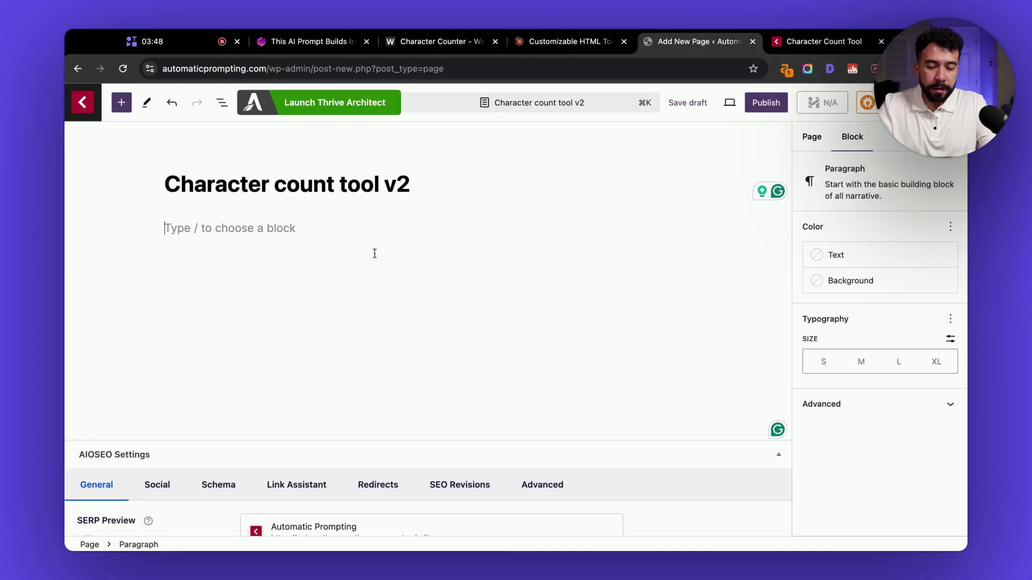
pyautogui.write('/html')
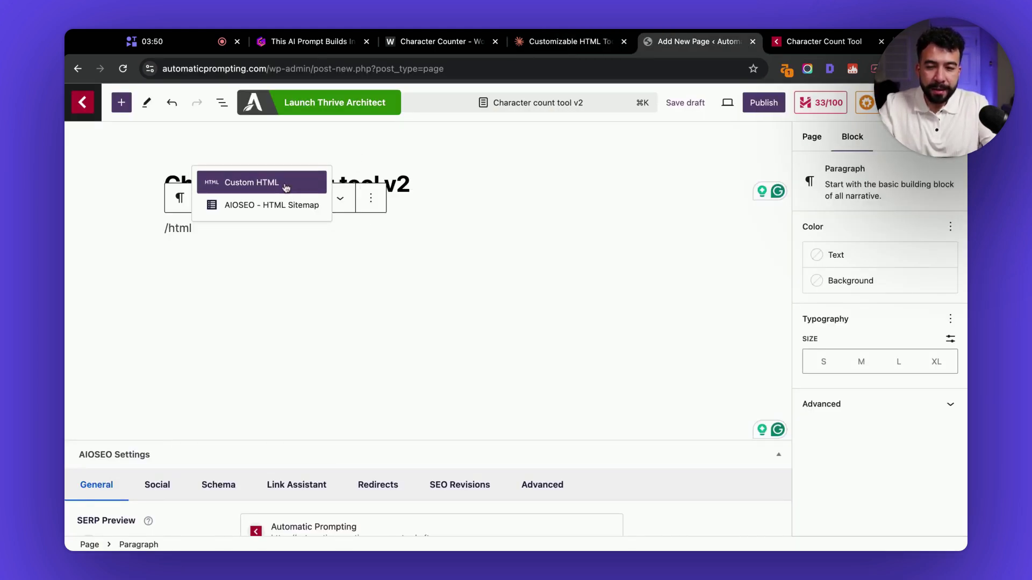
# - Paste the counter script into a Custom HTML block on the v2 page, preview it, and save the draft
pyautogui.click(286, 187)
pyautogui.press('super+v')
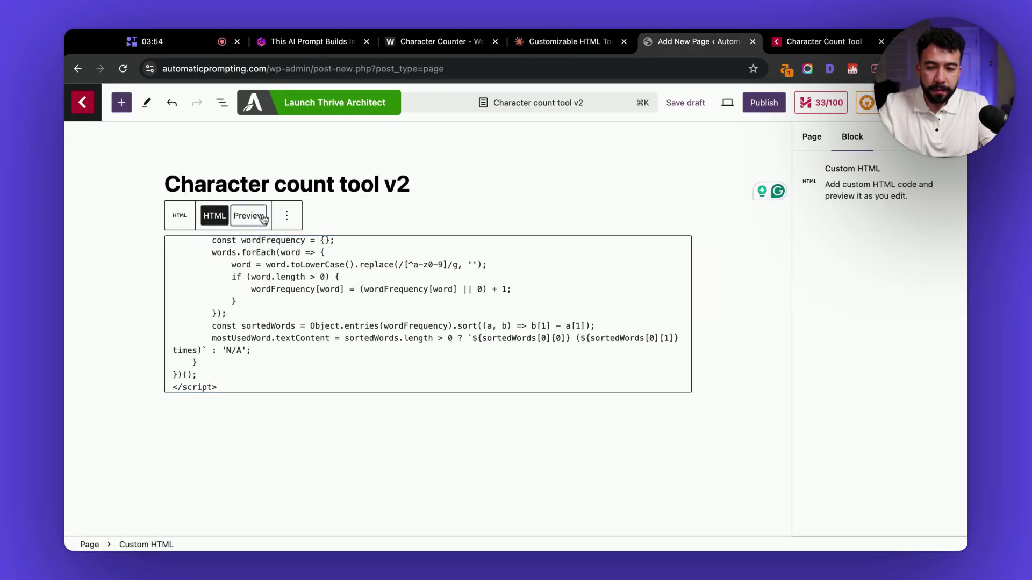
pyautogui.click(263, 219)
pyautogui.scroll(-5, 368, 330)
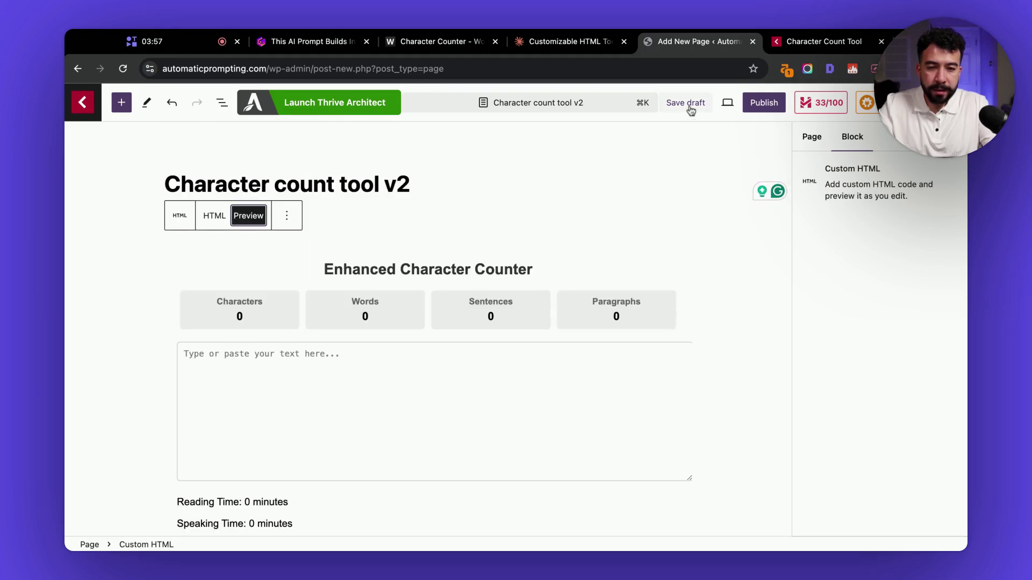
pyautogui.click(685, 103)
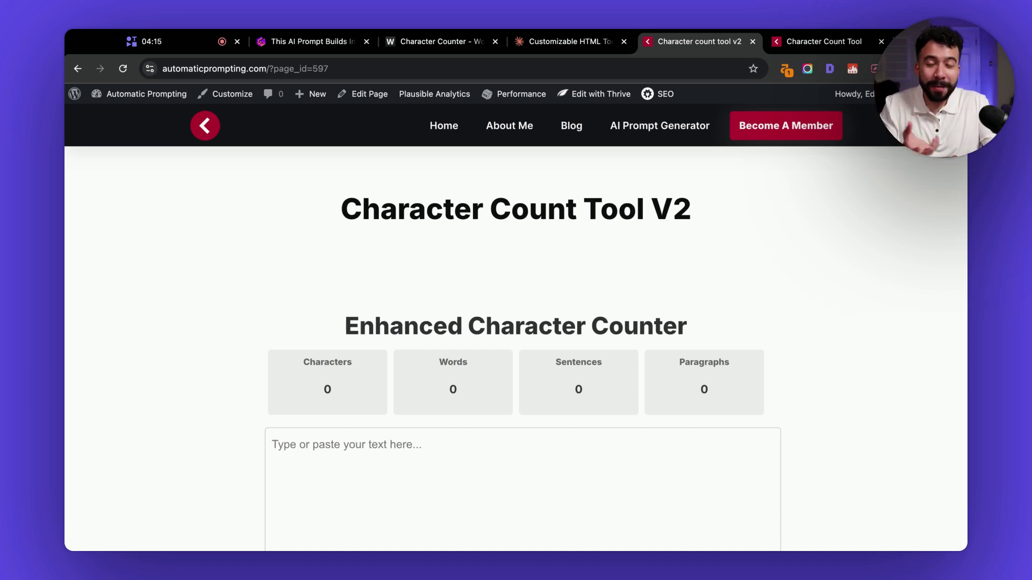
# - Paste the long sample prompt from another tab into the live counter's text box
pyautogui.scroll(-5, 532, 233)
pyautogui.scroll(4, 533, 235)
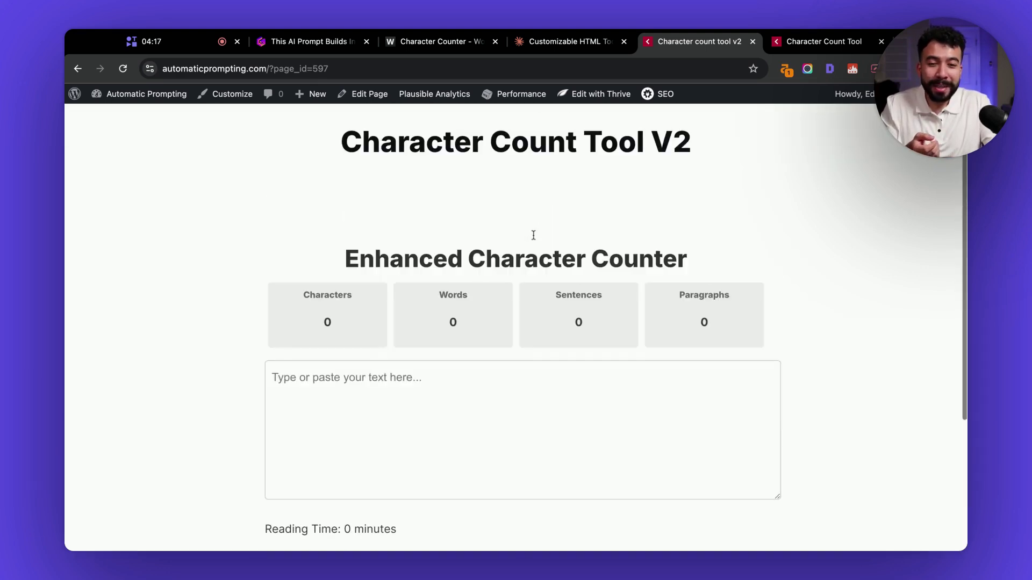
pyautogui.scroll(2, 533, 235)
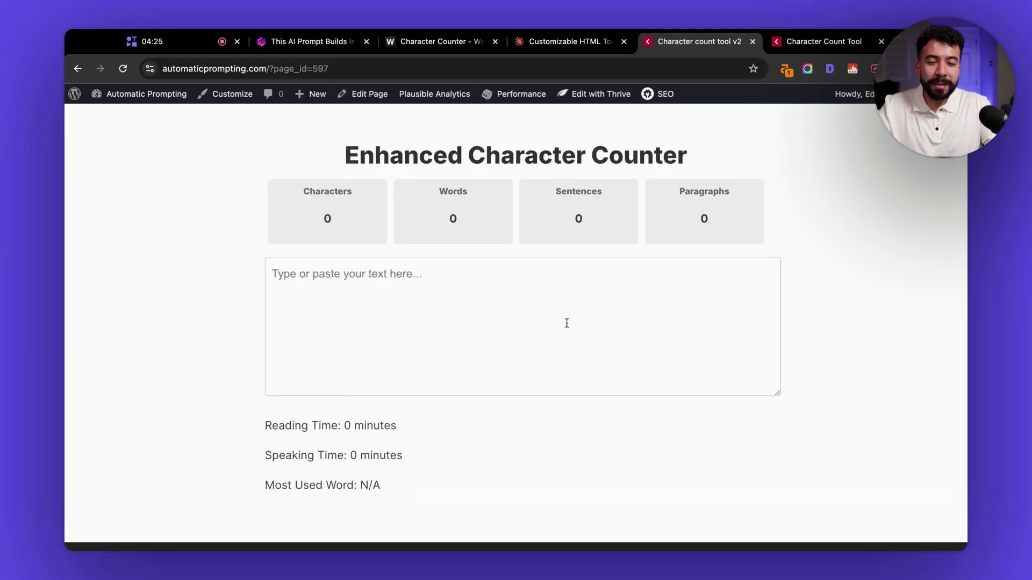
pyautogui.click(566, 323)
pyautogui.click(334, 40)
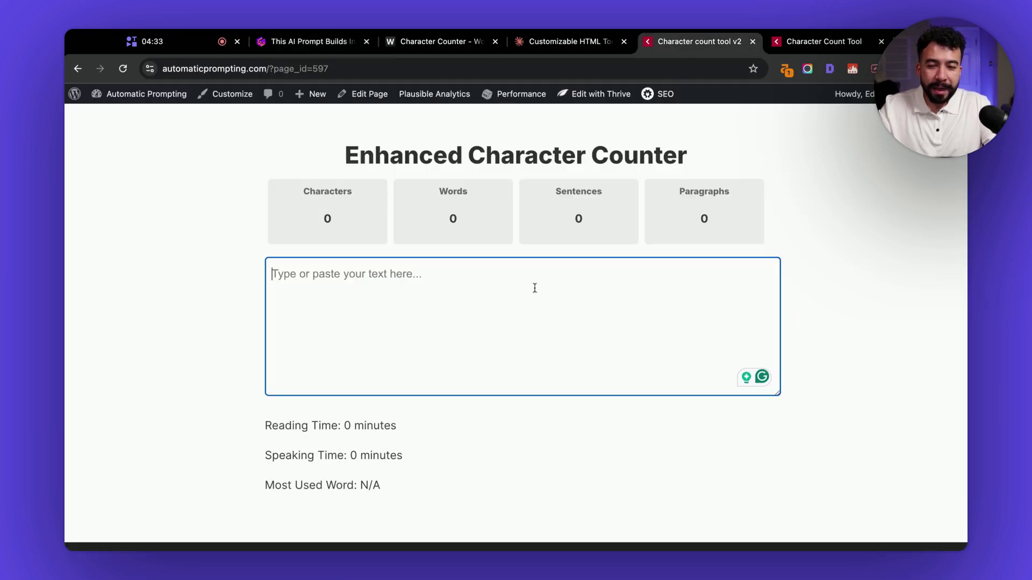
pyautogui.press('super+v')
pyautogui.scroll(10, 521, 328)
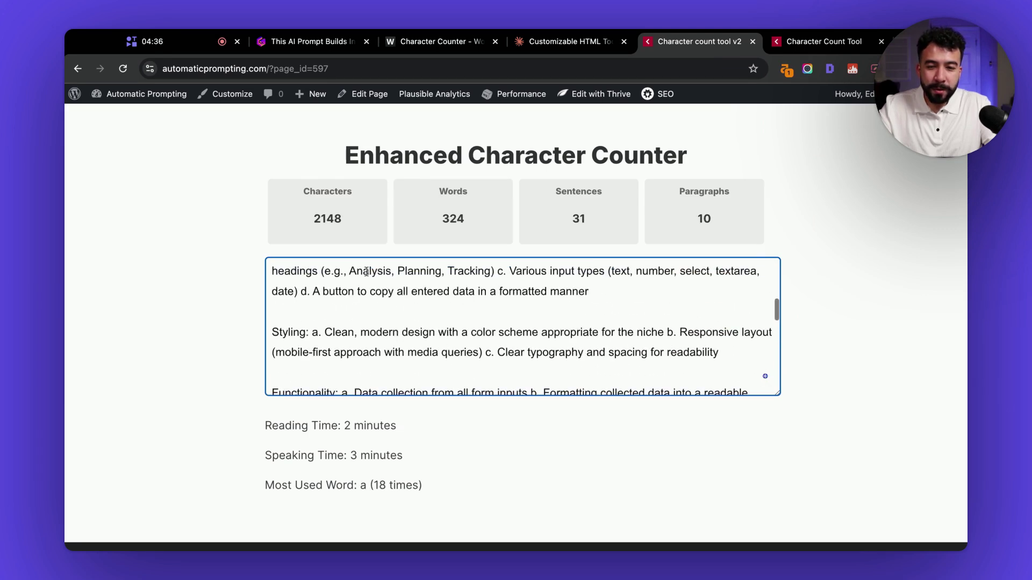
# - Highlight the resulting counts, including the 324-word total
pyautogui.moveTo(433, 224); pyautogui.dragTo(490, 218)
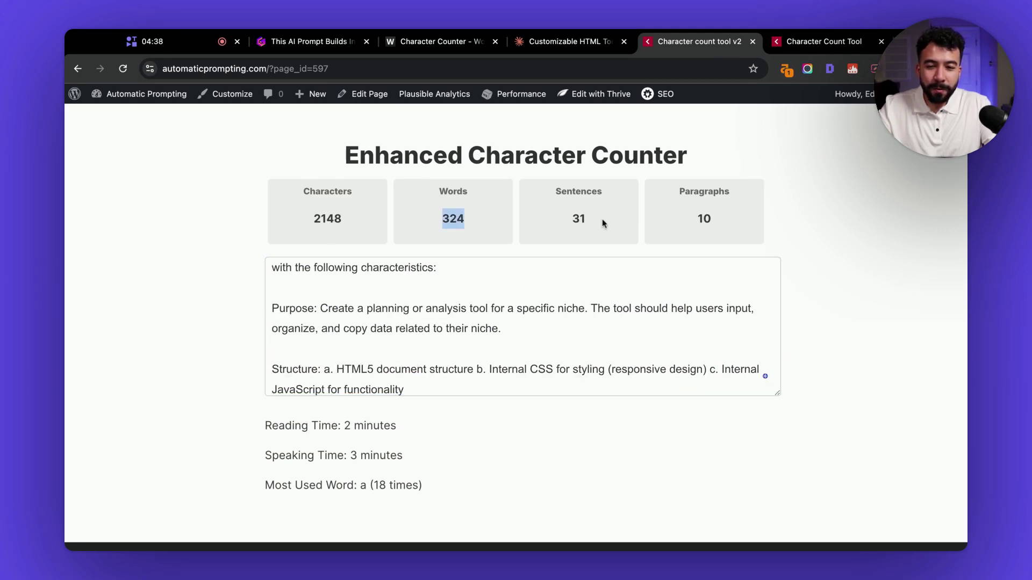
pyautogui.click(561, 226)
pyautogui.moveTo(560, 226); pyautogui.dragTo(631, 222)
pyautogui.scroll(10, 580, 293)
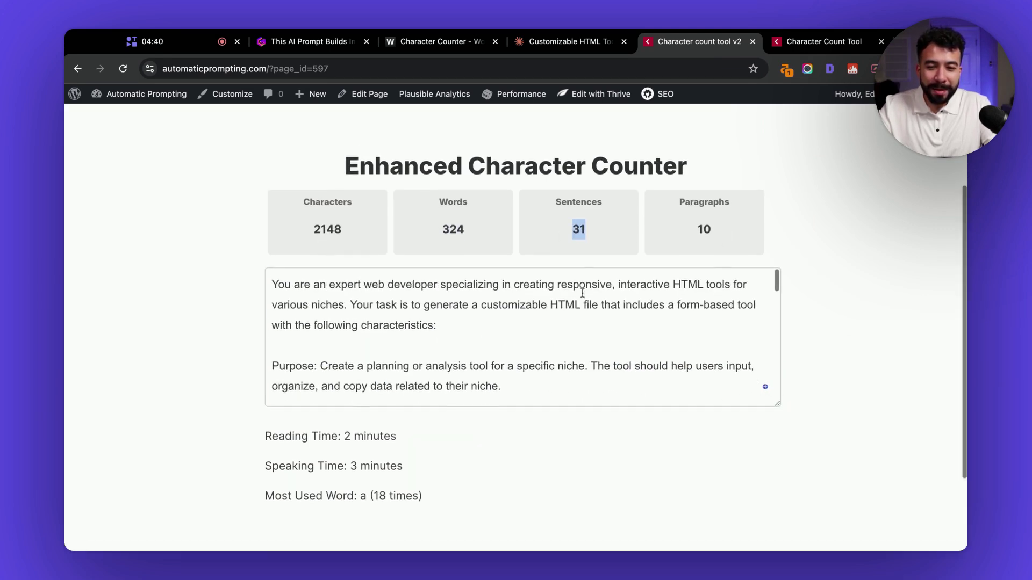
pyautogui.scroll(-4, 582, 293)
# - Check the Reading Time, Speaking Time and Most Used Word results
pyautogui.moveTo(311, 323); pyautogui.dragTo(445, 329)
pyautogui.click(461, 362)
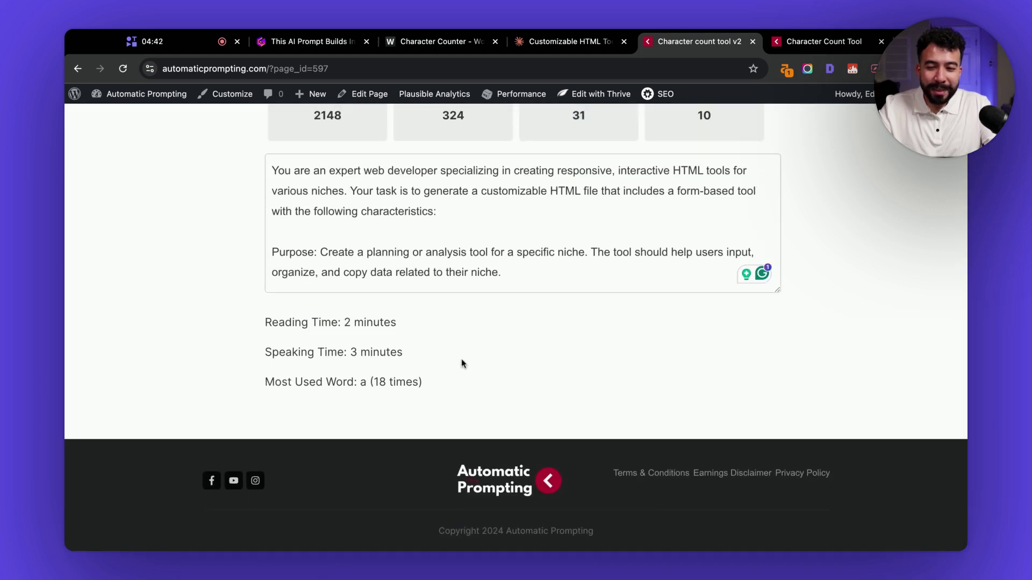
pyautogui.doubleClick(365, 355)
pyautogui.click(406, 366)
pyautogui.moveTo(357, 383); pyautogui.dragTo(428, 391)
pyautogui.click(429, 391)
pyautogui.scroll(2, 756, 309)
pyautogui.scroll(-10, 755, 309)
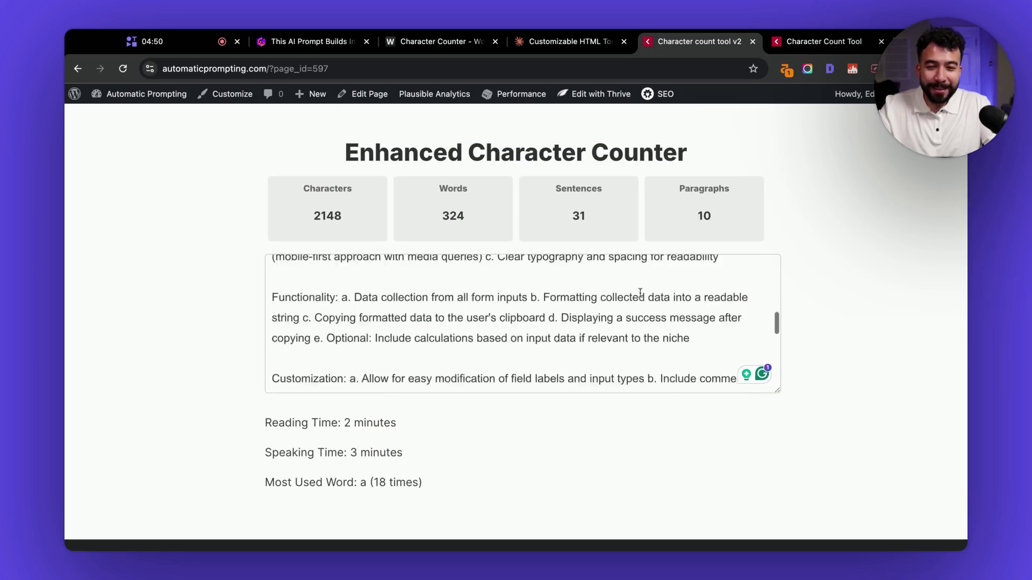
pyautogui.scroll(-3, 640, 293)
pyautogui.scroll(5, 648, 362)
pyautogui.scroll(8, 588, 371)
pyautogui.scroll(3, 585, 334)
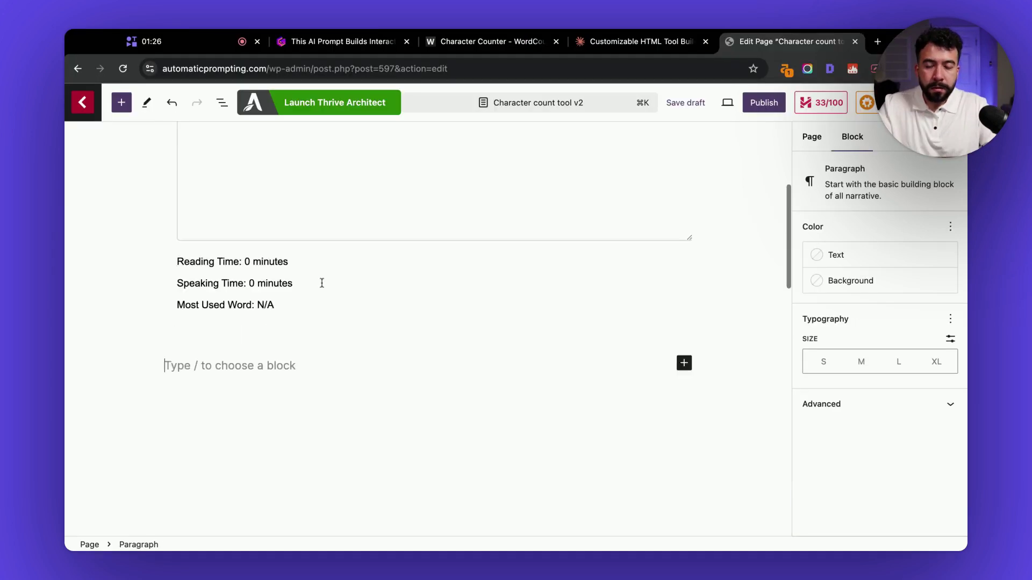
# - Insert the saved Thrive Architect newsletter block below the counter, save the draft, and open the preview
pyautogui.scroll(-2, 322, 283)
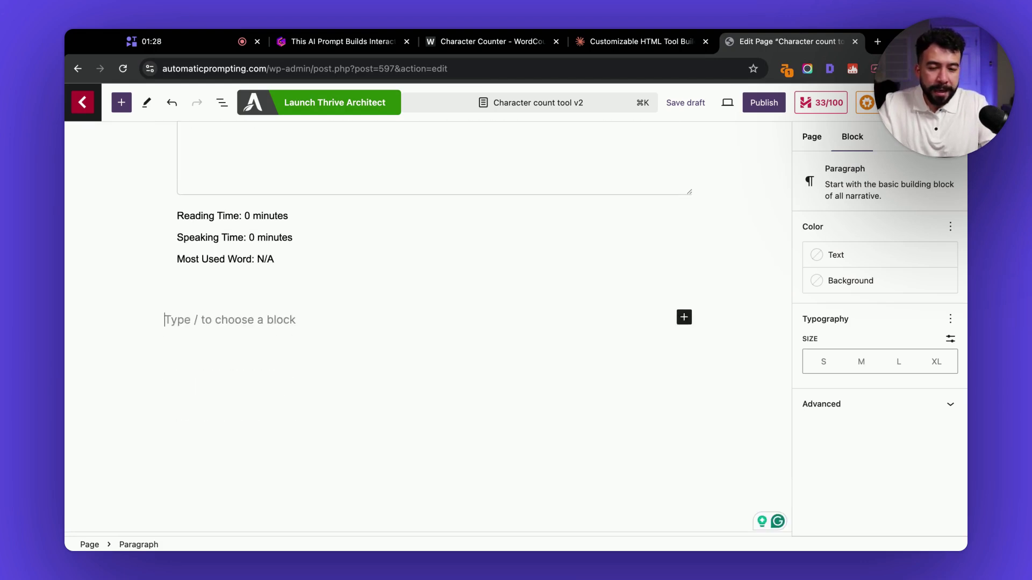
pyautogui.write('/')
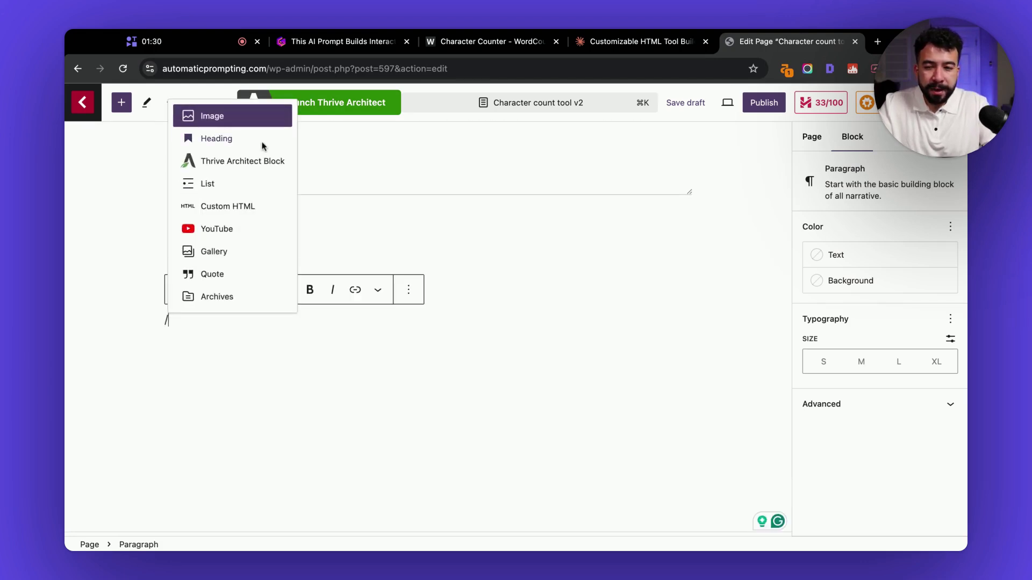
pyautogui.click(261, 171)
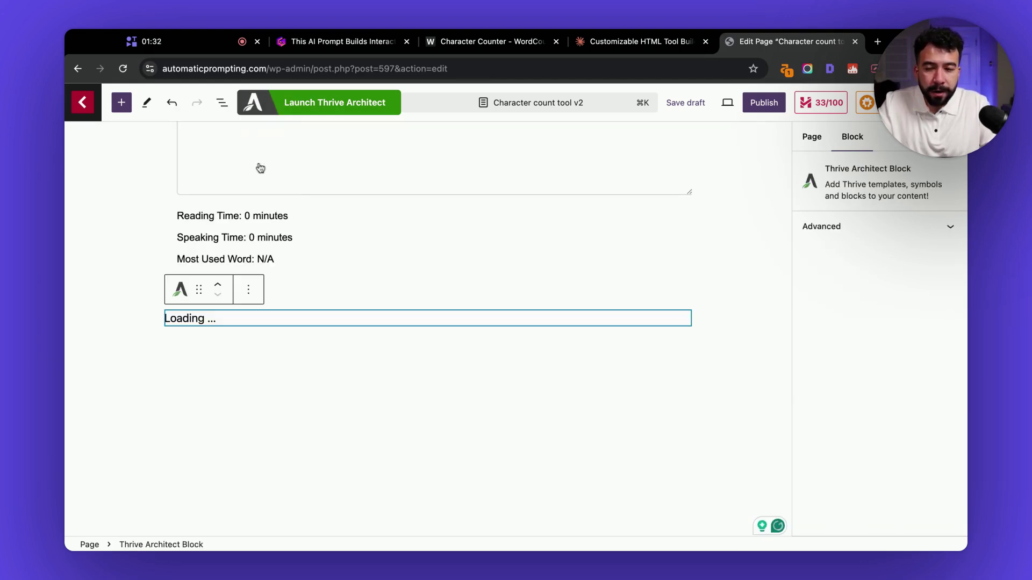
pyautogui.scroll(-2, 376, 377)
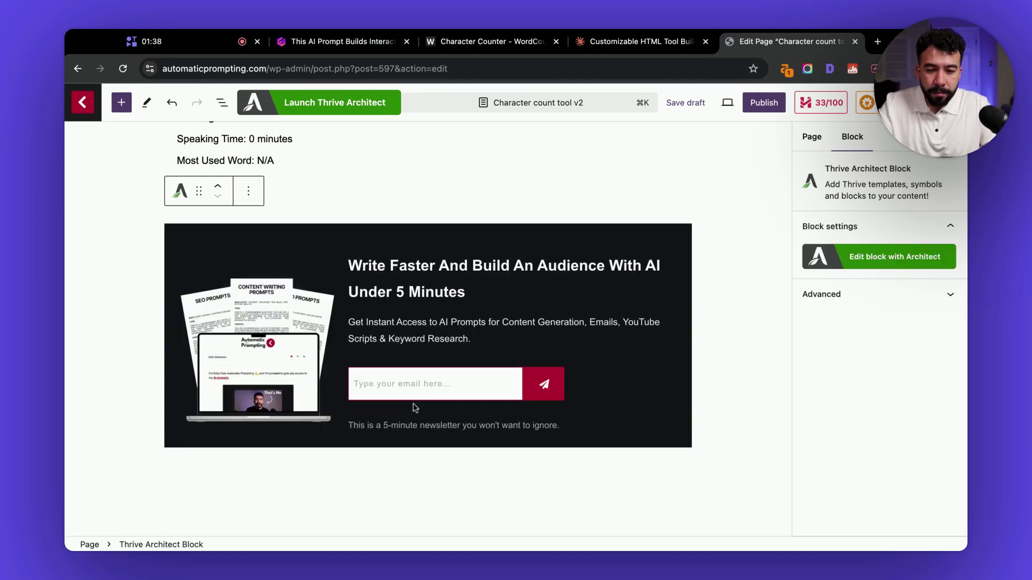
pyautogui.scroll(2, 457, 349)
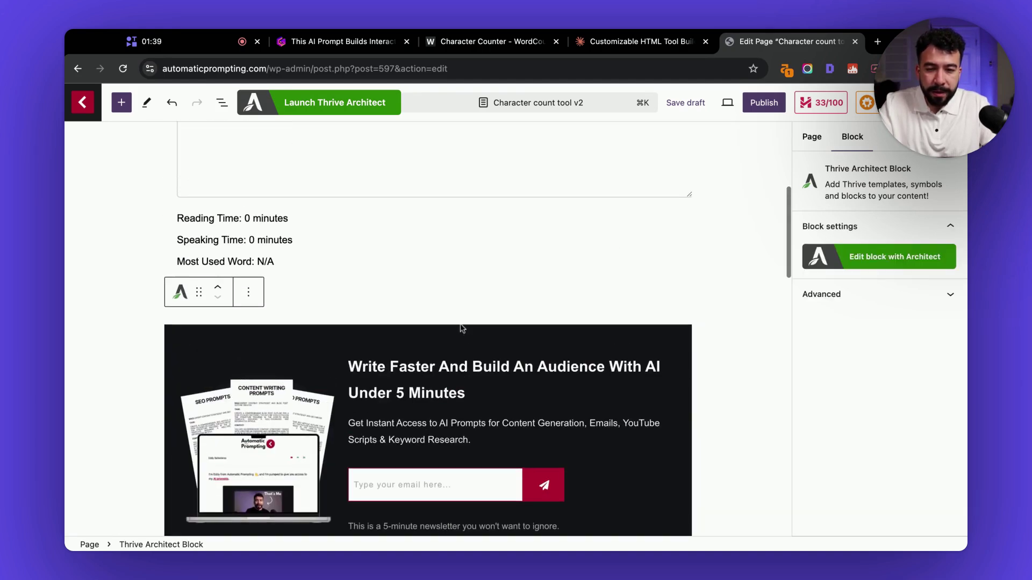
pyautogui.click(686, 103)
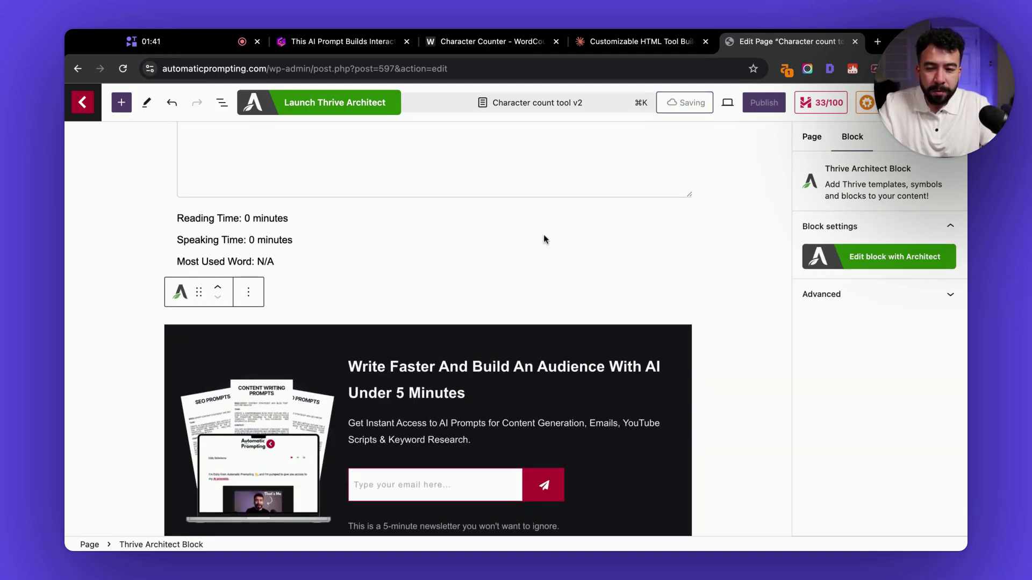
pyautogui.click(181, 524)
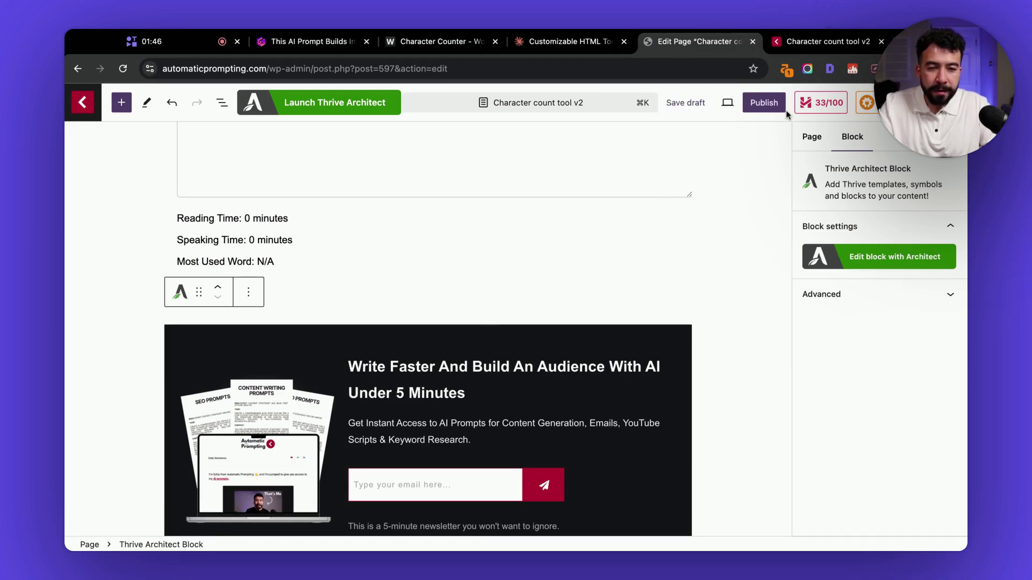
# - Scroll the preview past the counter down to the newsletter sign-up box
pyautogui.scroll(-5, 208, 361)
pyautogui.scroll(-6, 458, 325)
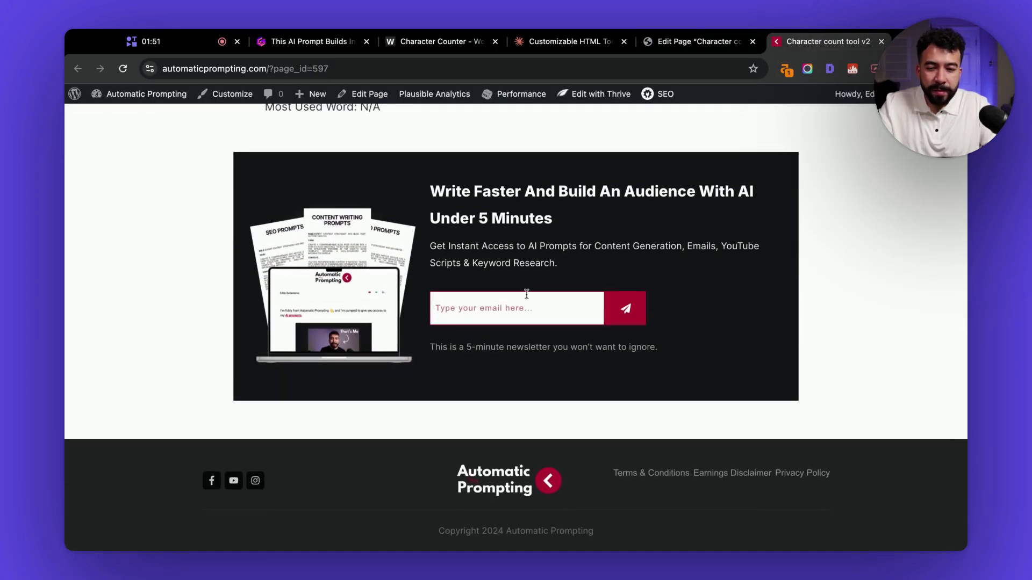
pyautogui.scroll(2, 530, 223)
pyautogui.moveTo(422, 246); pyautogui.dragTo(594, 297)
pyautogui.scroll(8, 599, 300)
pyautogui.scroll(-6, 543, 266)
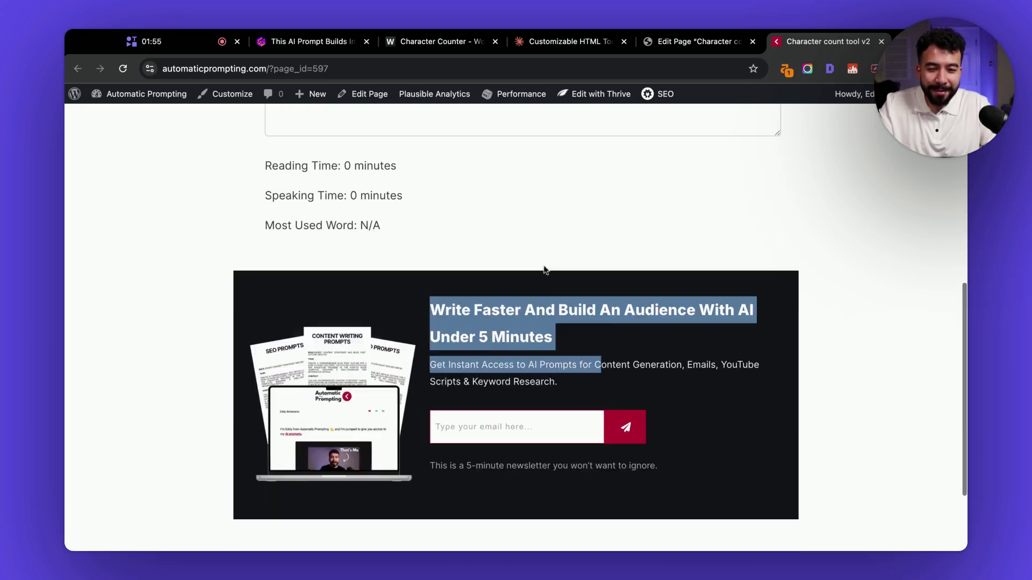
pyautogui.click(430, 311)
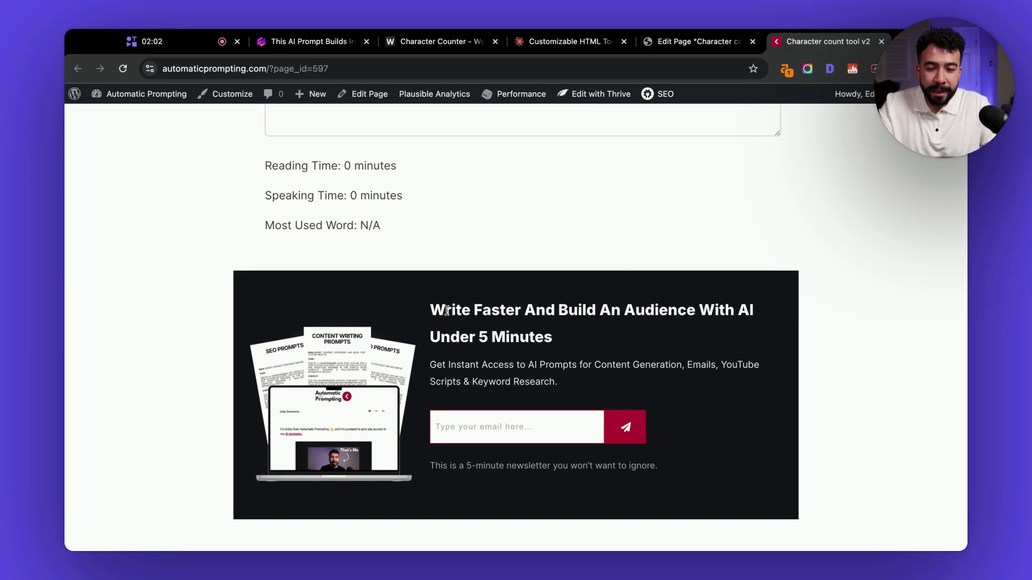
# - Highlight the 'Write Faster And Build An Audience With AI' heading and subtitle to review them
pyautogui.moveTo(444, 309); pyautogui.dragTo(679, 392)
pyautogui.click(698, 409)
pyautogui.tripleClick(424, 309)
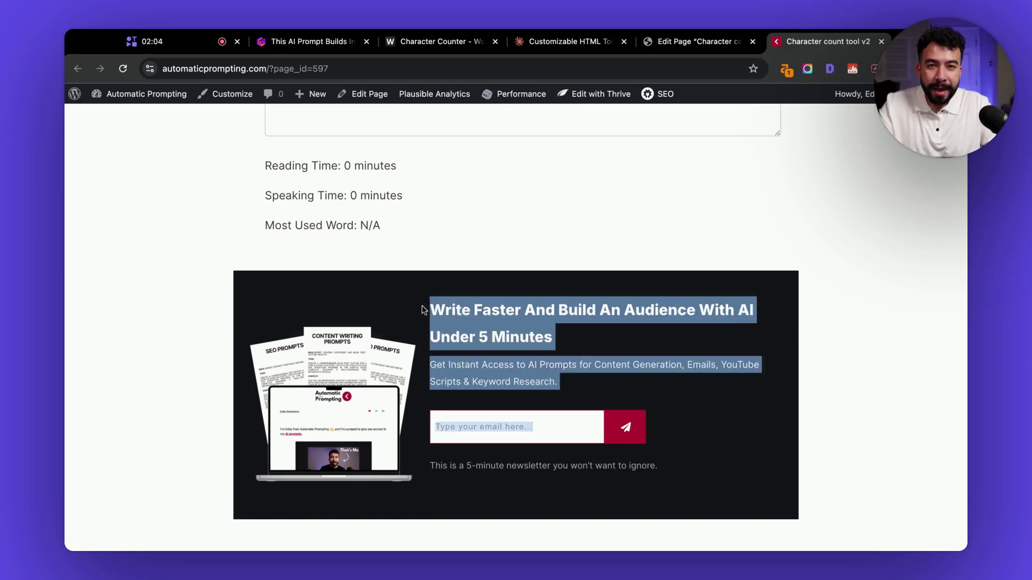
pyautogui.click(669, 305)
pyautogui.scroll(10, 565, 291)
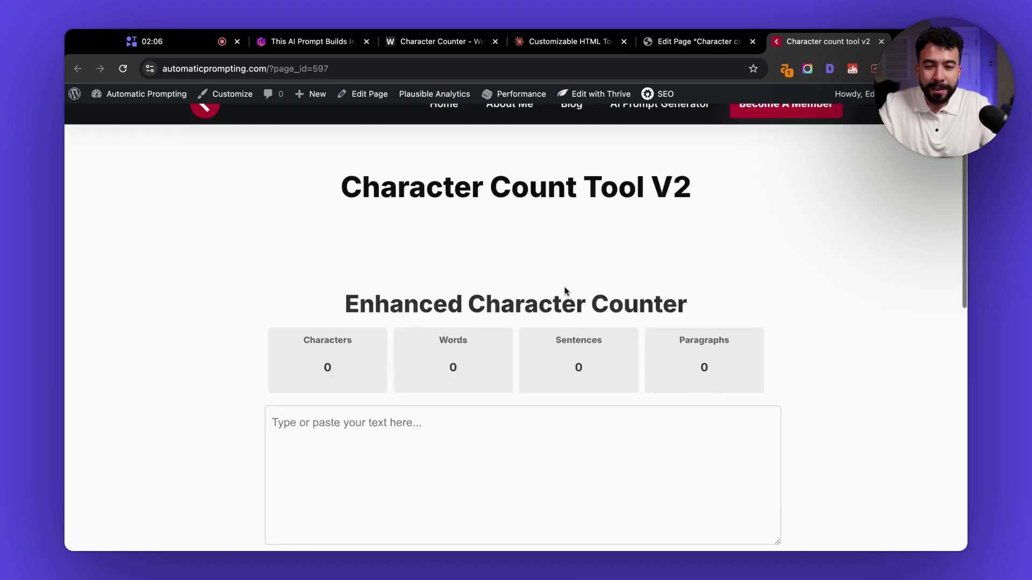
pyautogui.scroll(-5, 565, 291)
pyautogui.scroll(-5, 564, 290)
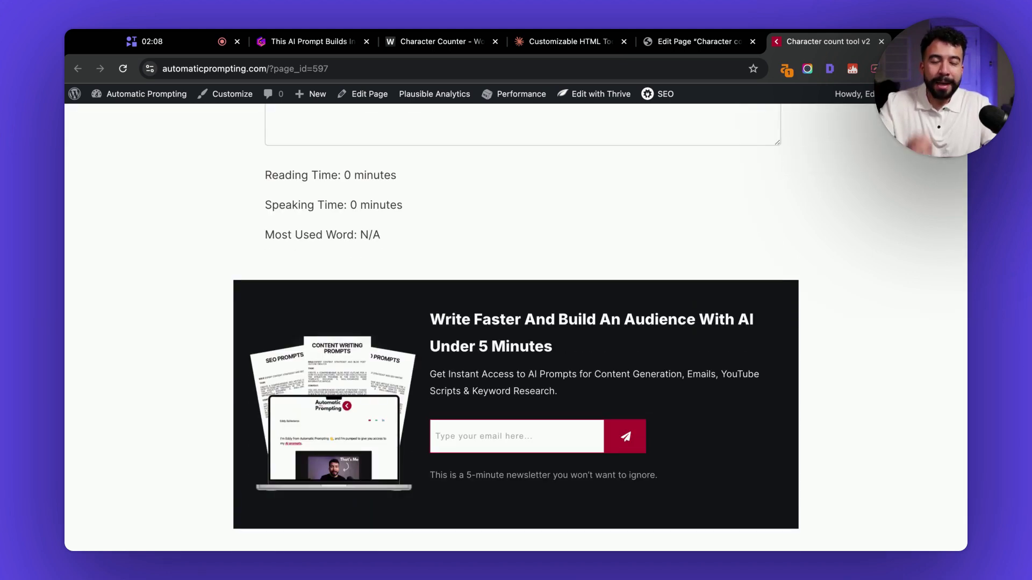